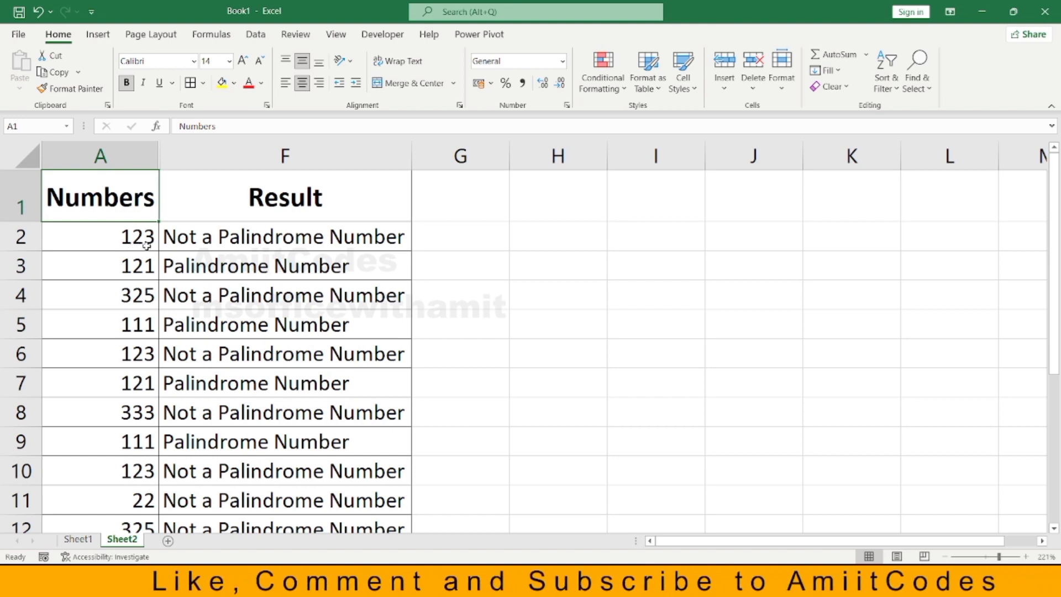
Inspect the finished Result IF formulas for 123, 121 and 111 beside their numbers
click(219, 245)
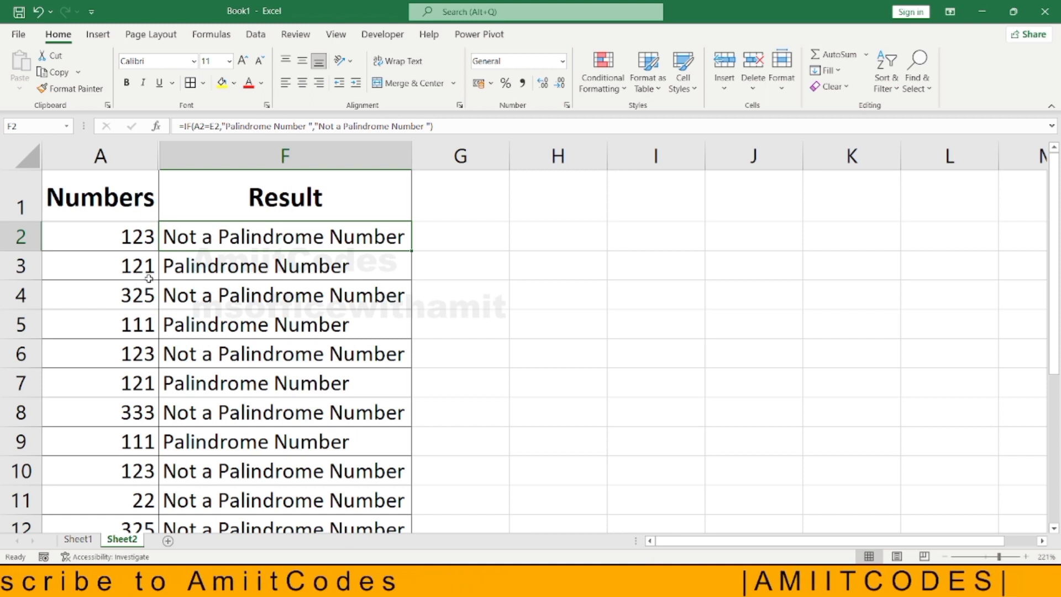
click(177, 269)
click(139, 327)
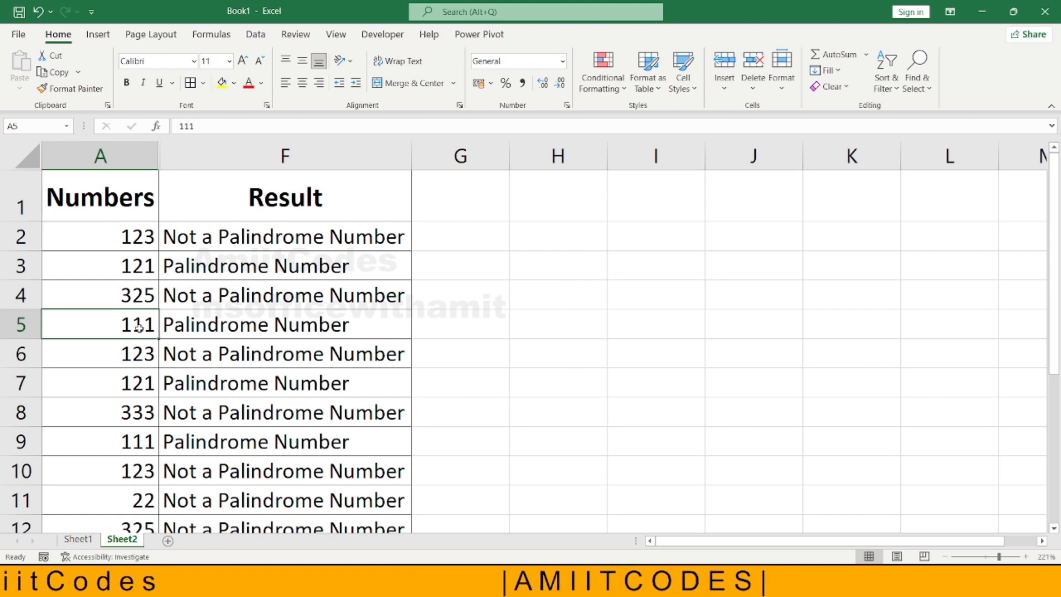
click(210, 337)
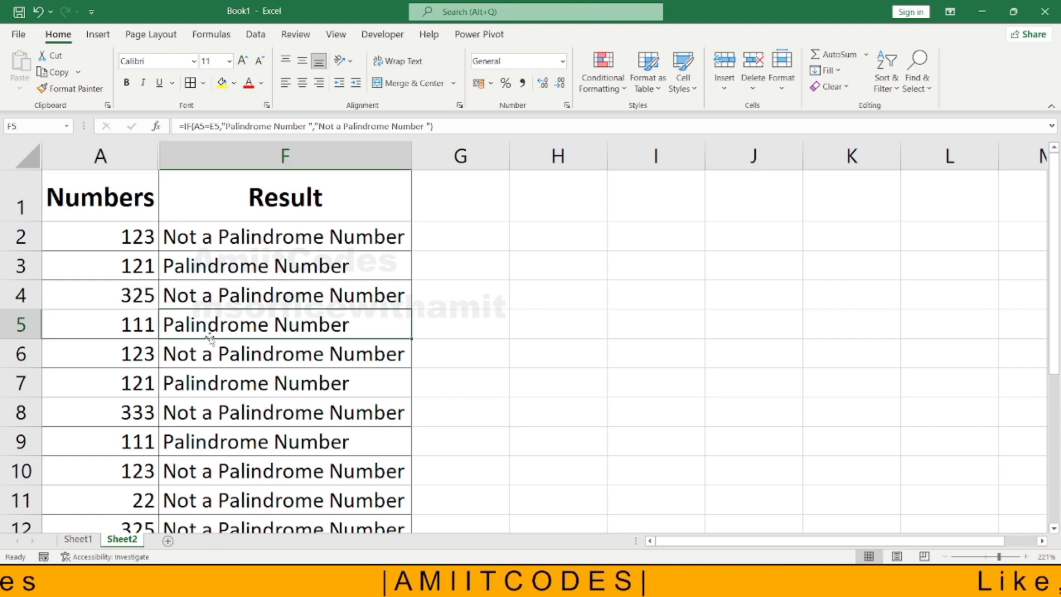
drag(114, 244, 116, 268)
drag(226, 384, 260, 398)
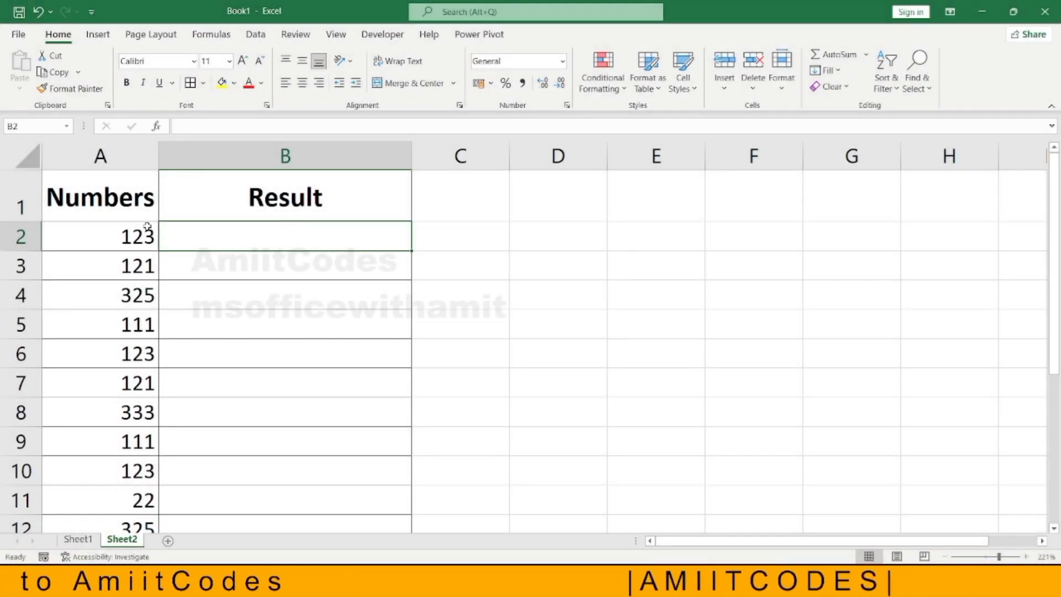
Select column B and insert the first empty column before Result
drag(147, 232, 132, 353)
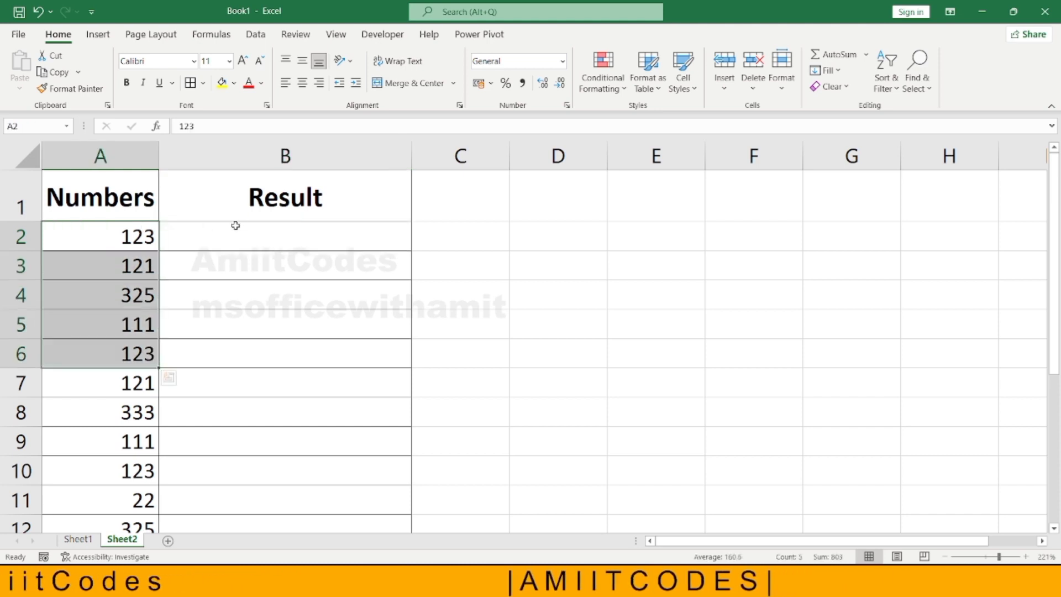
click(235, 227)
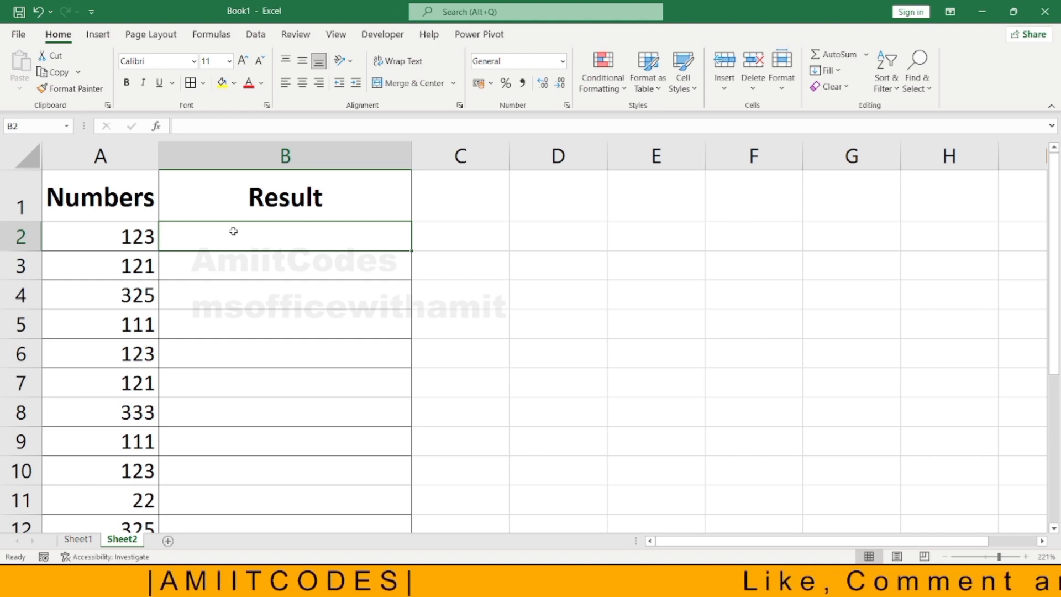
click(138, 237)
click(174, 229)
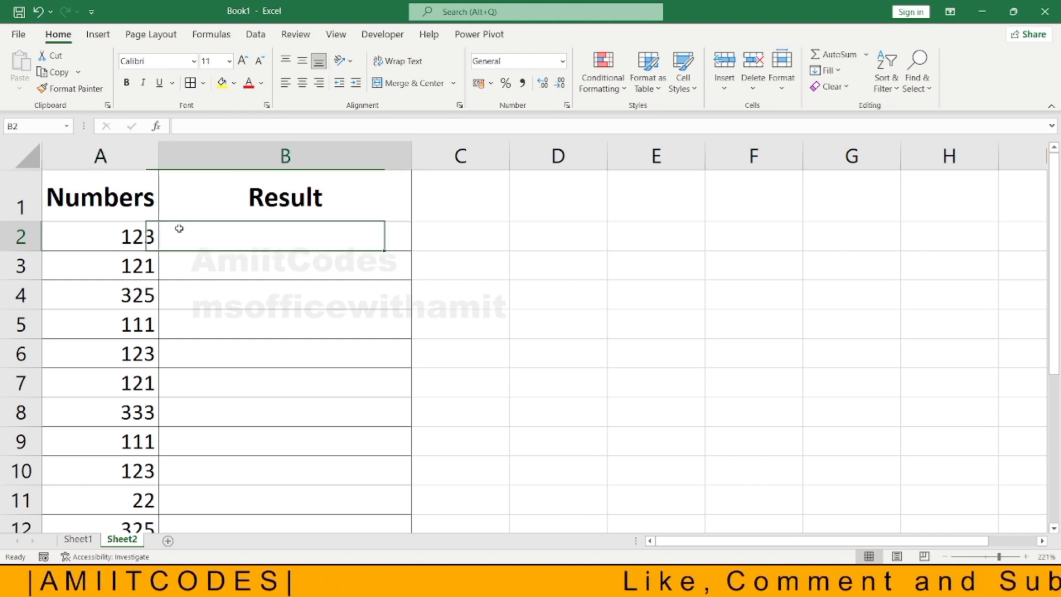
click(192, 160)
right_click(192, 160)
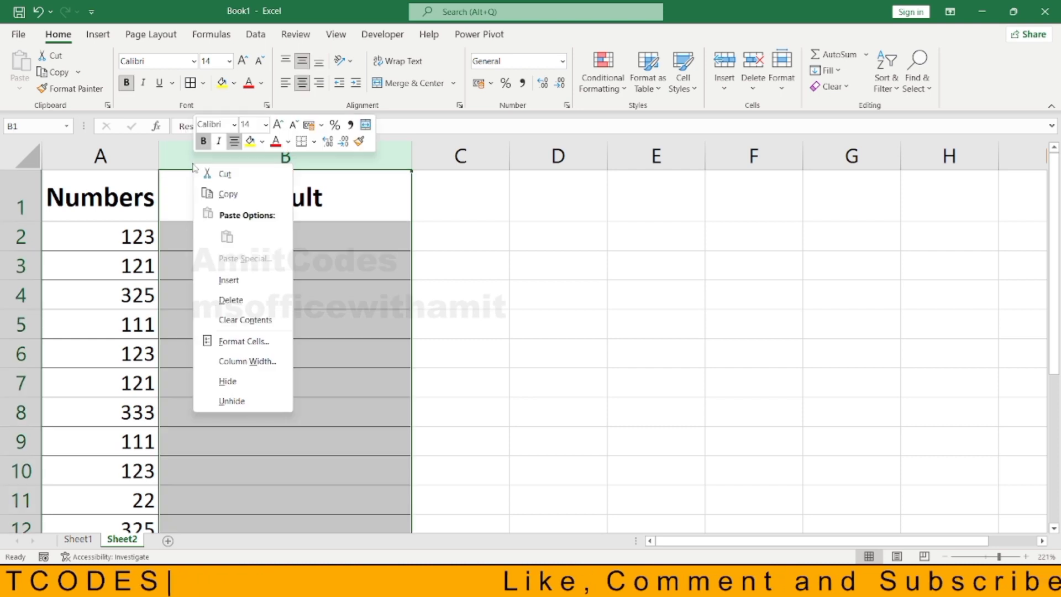
click(227, 285)
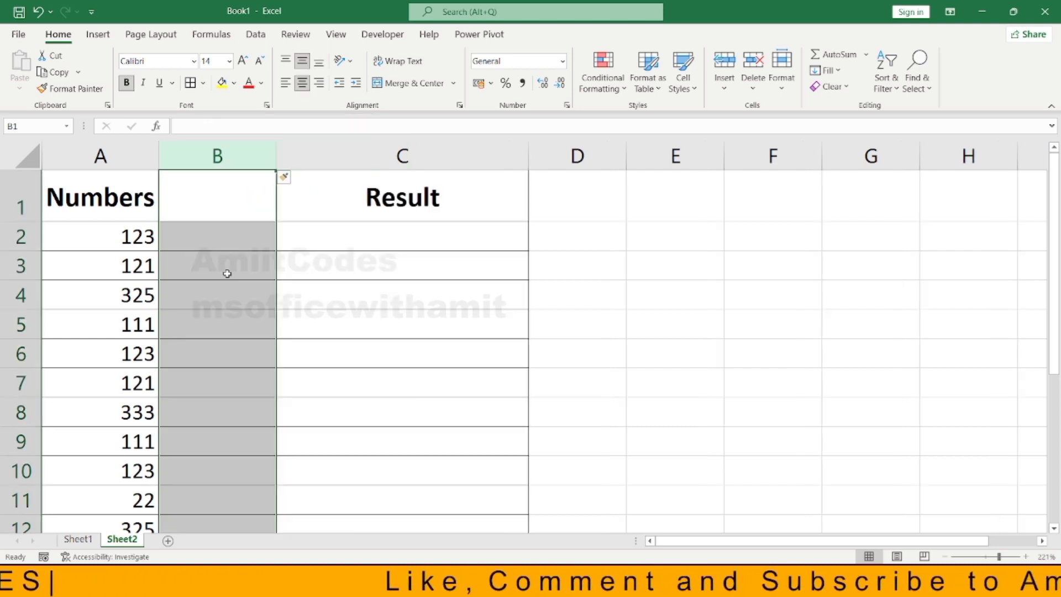
Insert two more empty columns so Result shifts to column E
right_click(220, 161)
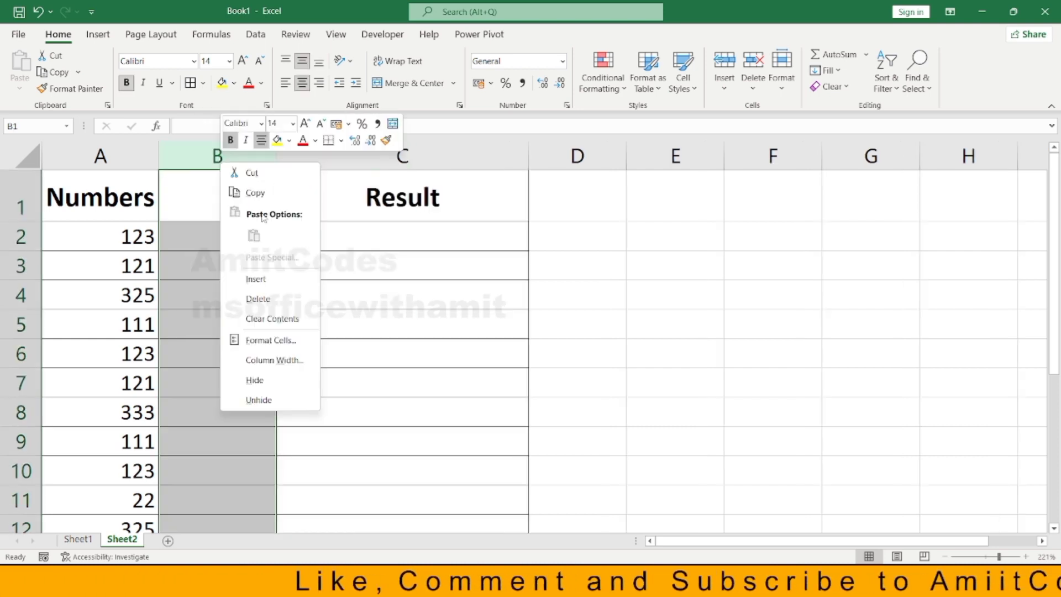
click(256, 279)
right_click(241, 153)
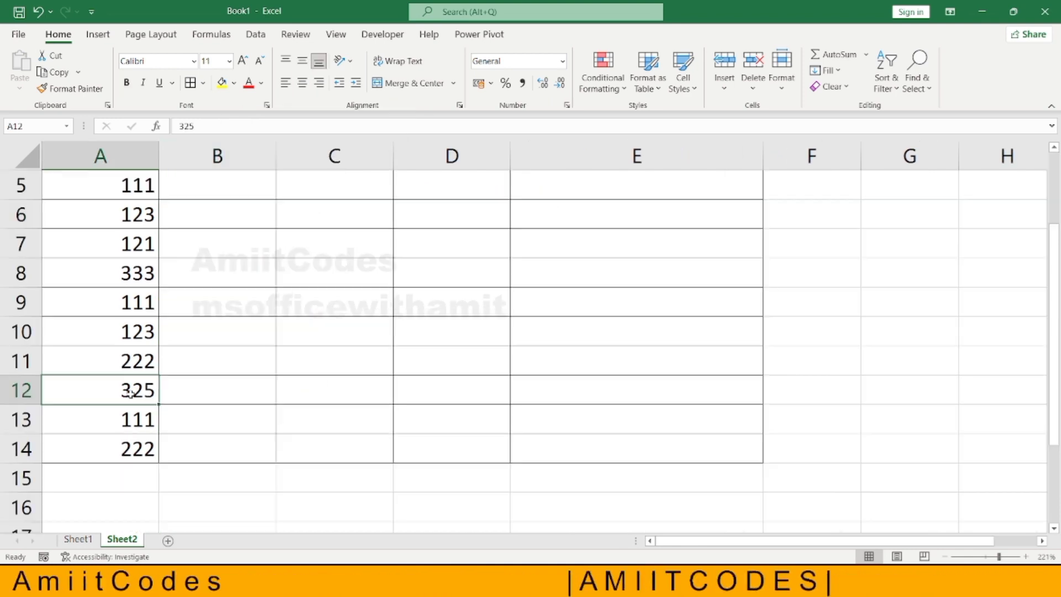
scroll(130, 393, down, 1)
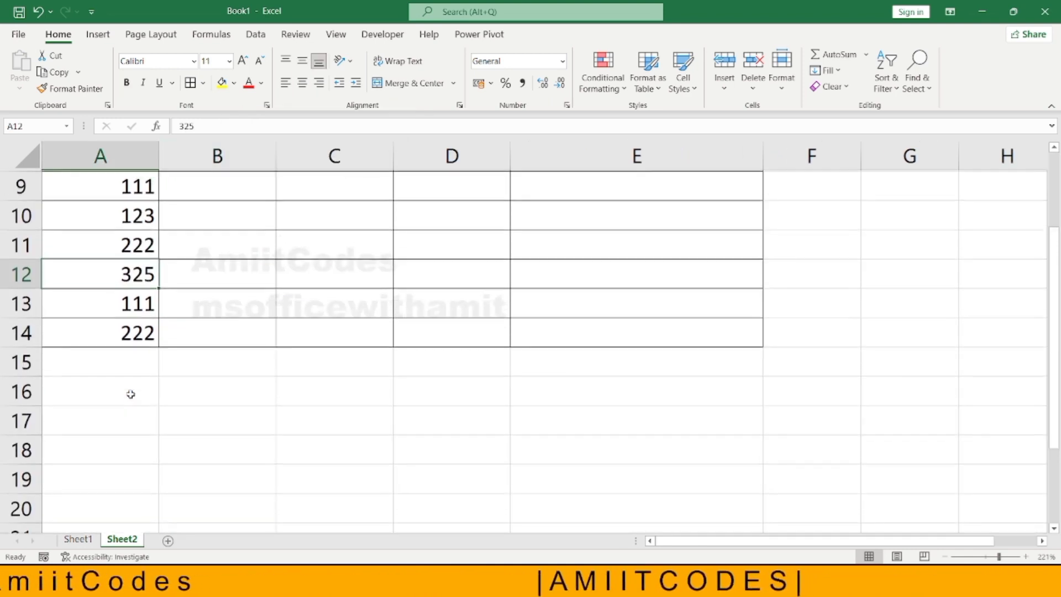
scroll(130, 394, up, 1)
scroll(130, 393, up, 1)
scroll(130, 393, up, 1)
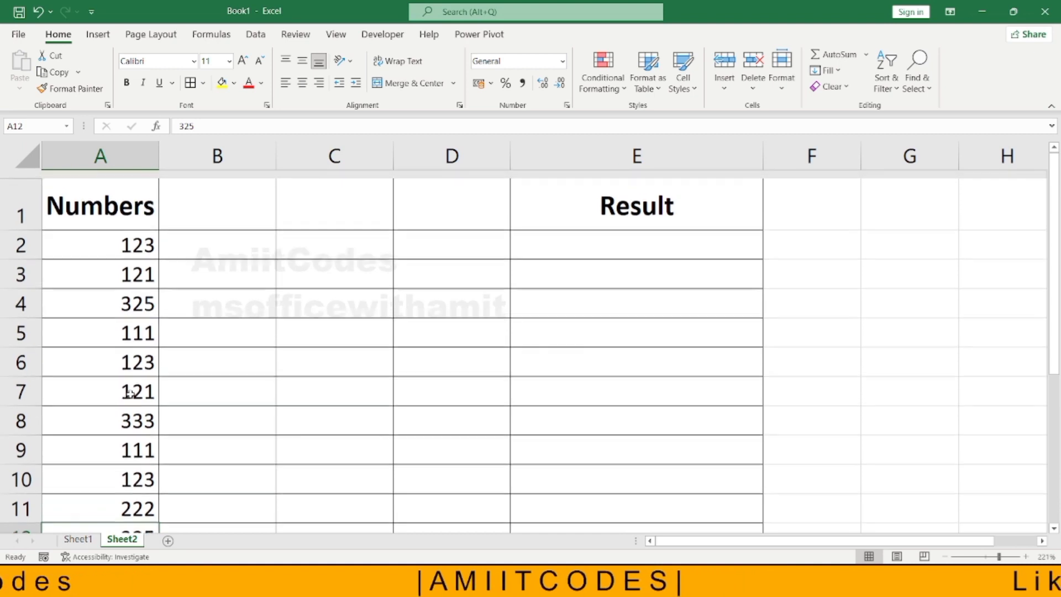
click(203, 246)
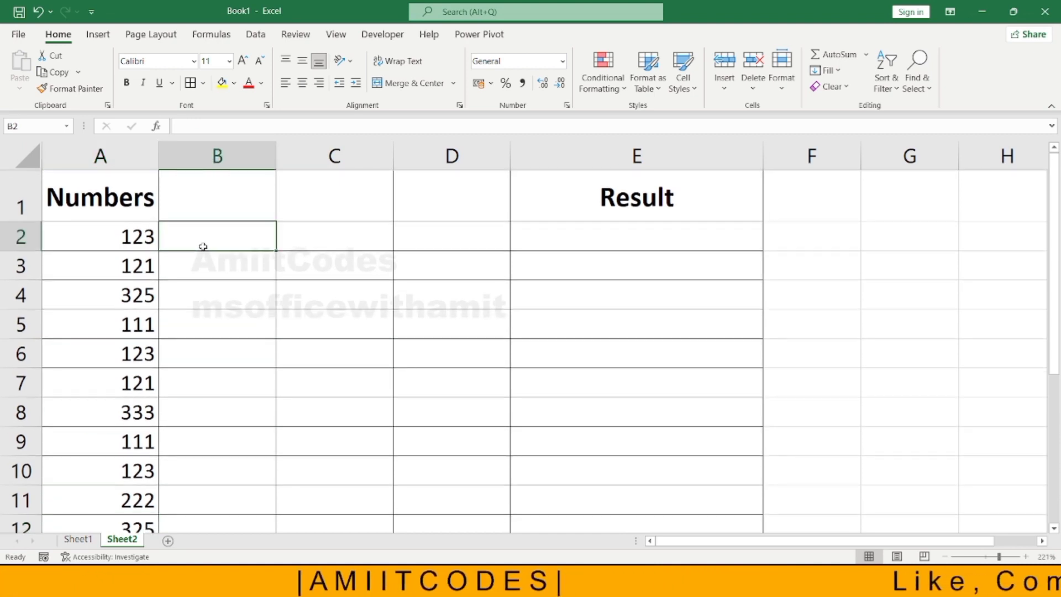
Enter first-digit samples 1, 1, 3 in column B and Flash Fill them down
text(1)
key(Return)
text(1)
key(Return)
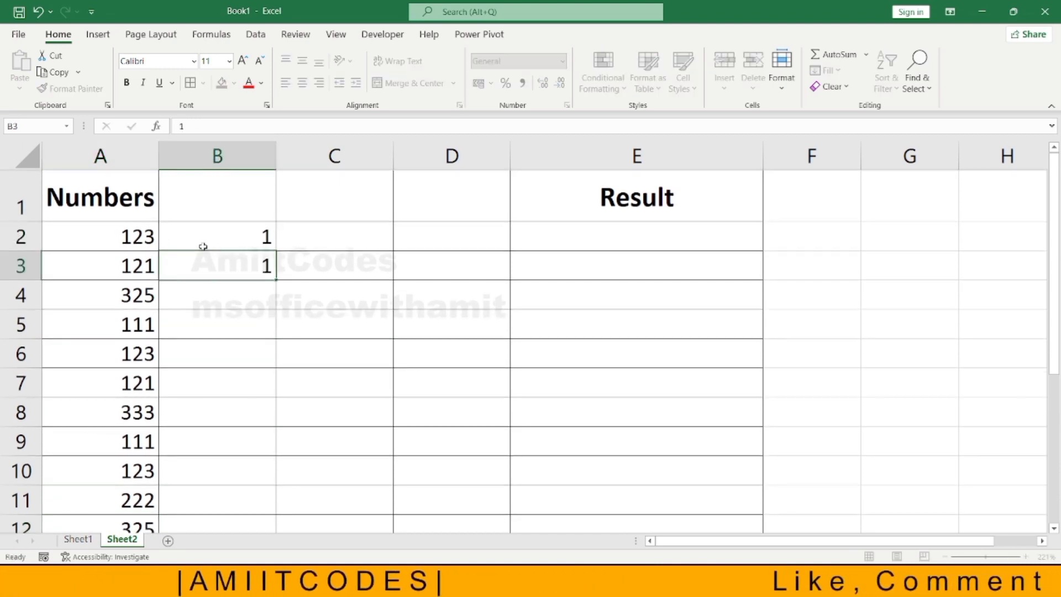
text(3)
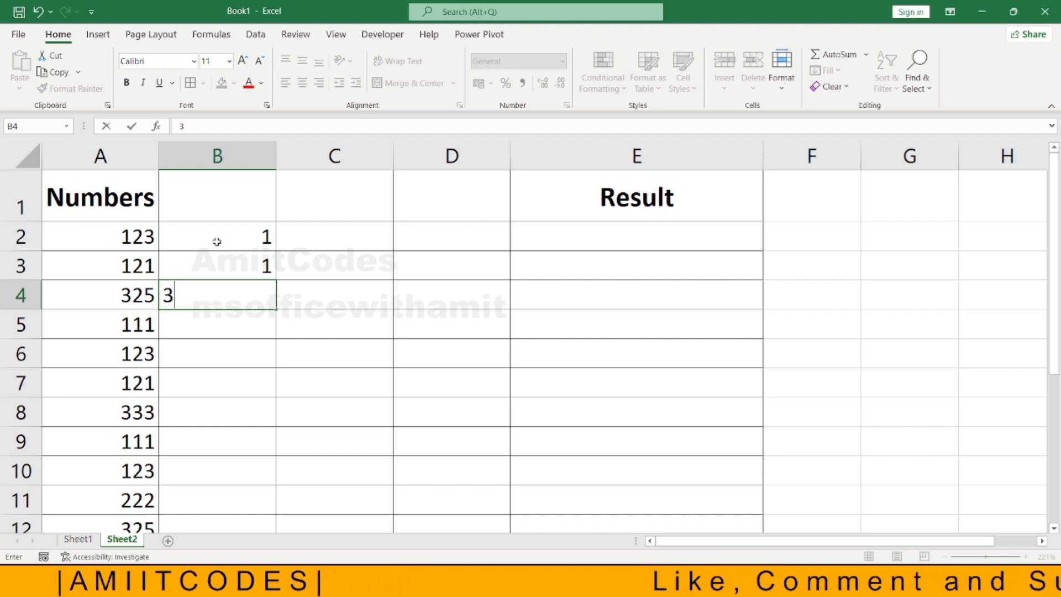
drag(212, 238, 220, 331)
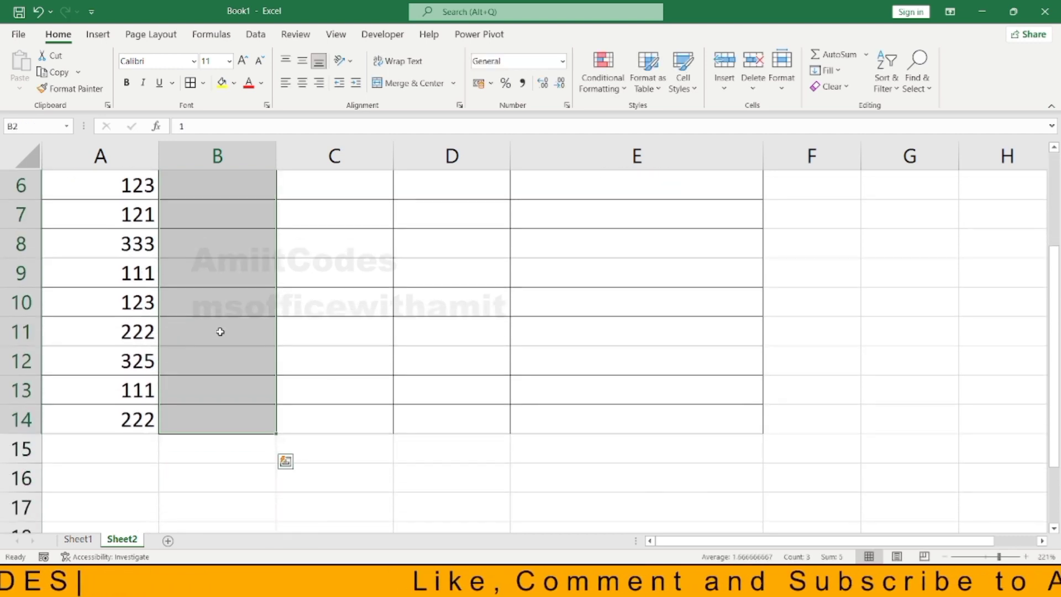
key(ctrl+e)
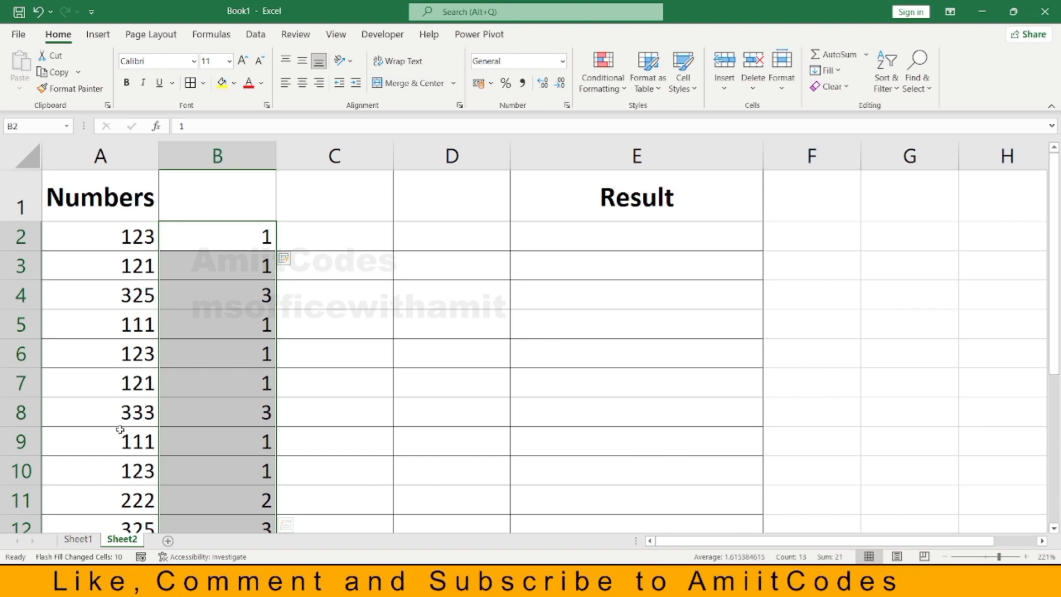
Enter sample middle digits in column C and Flash Fill through row 14
click(349, 241)
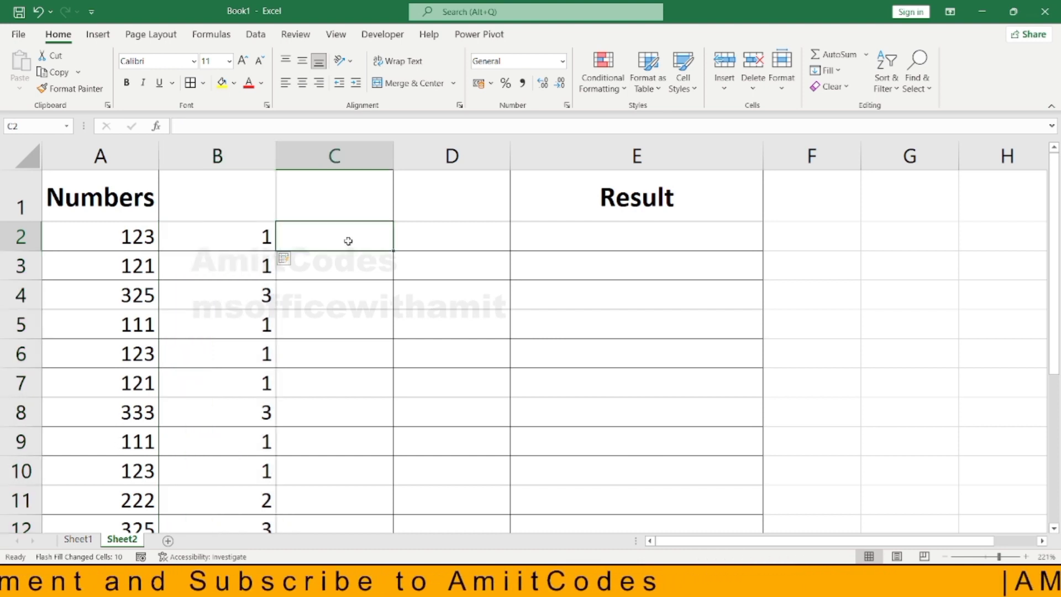
text(2 2)
key(Return)
text(2)
key(Return)
text(1)
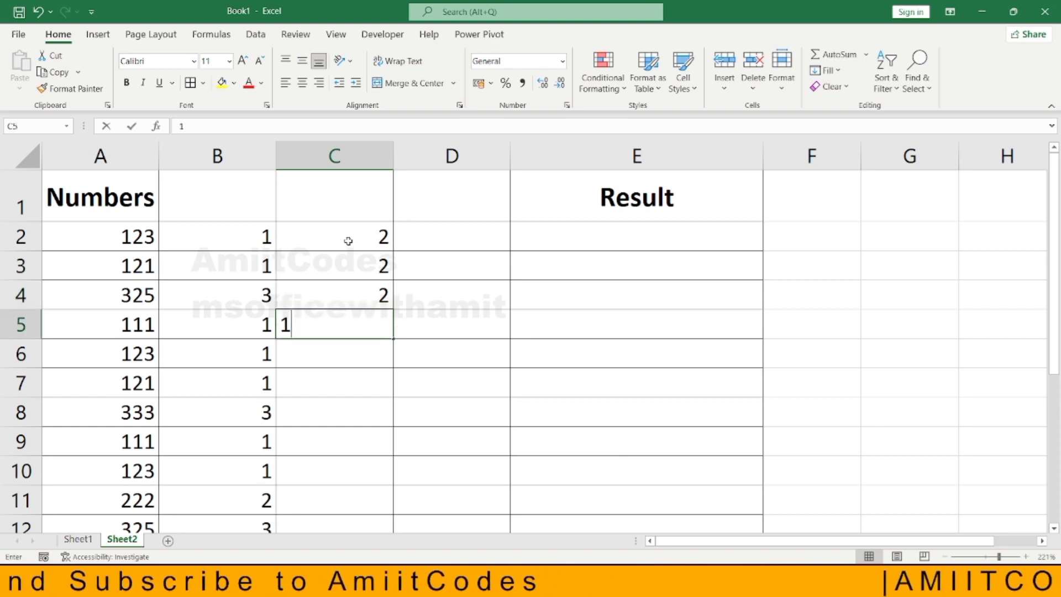
key(Return)
text(2)
drag(348, 241, 353, 477)
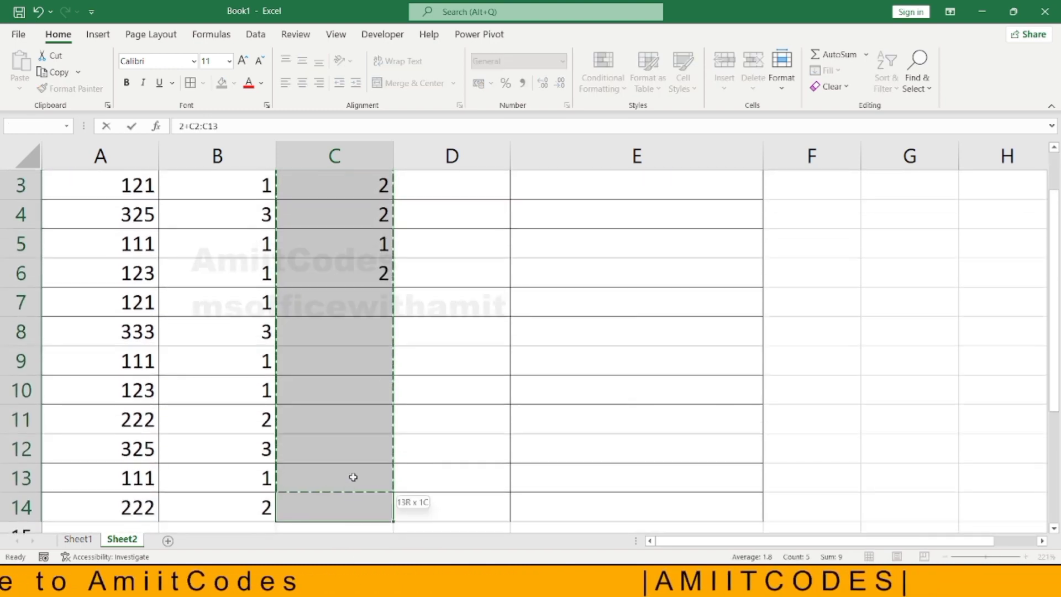
drag(353, 477, 361, 452)
scroll(361, 452, up, 1)
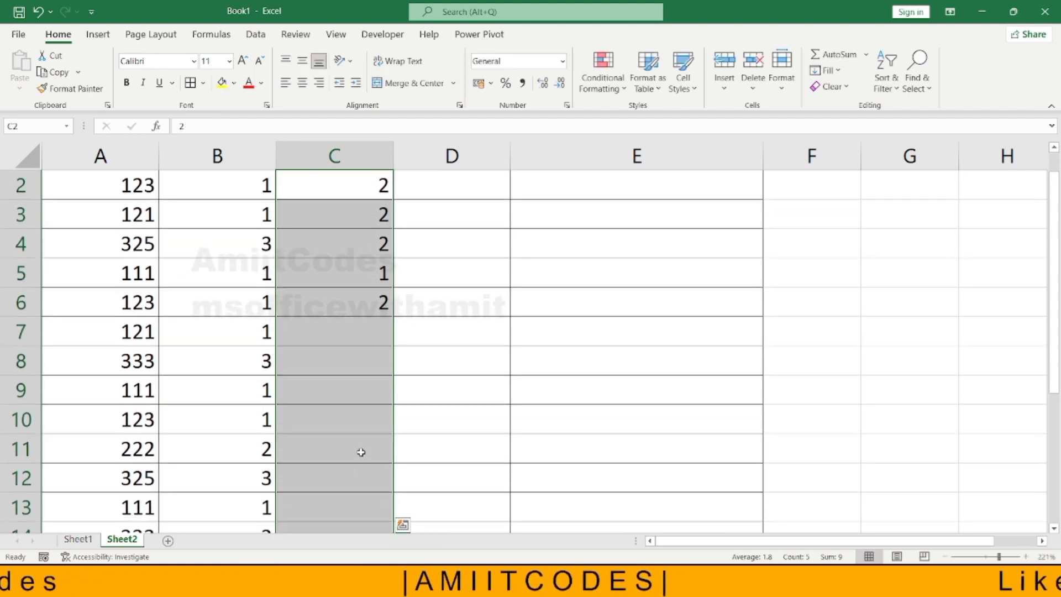
key(ctrl+e)
scroll(361, 452, down, 2)
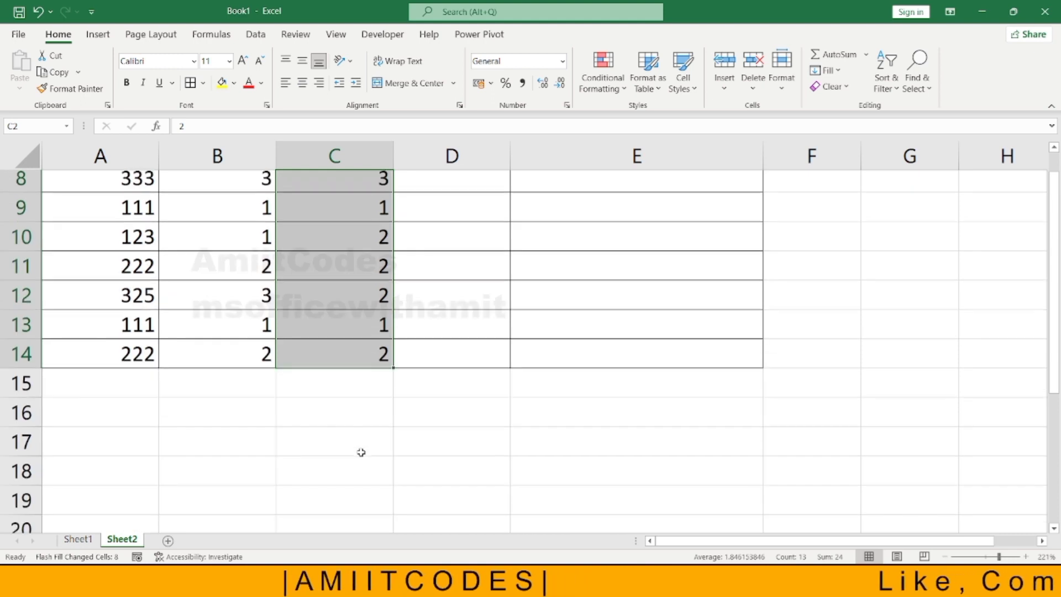
scroll(360, 449, up, 3)
Enter last-digit samples 3, 1, 5, 1 in column D and Flash Fill down the list
click(445, 239)
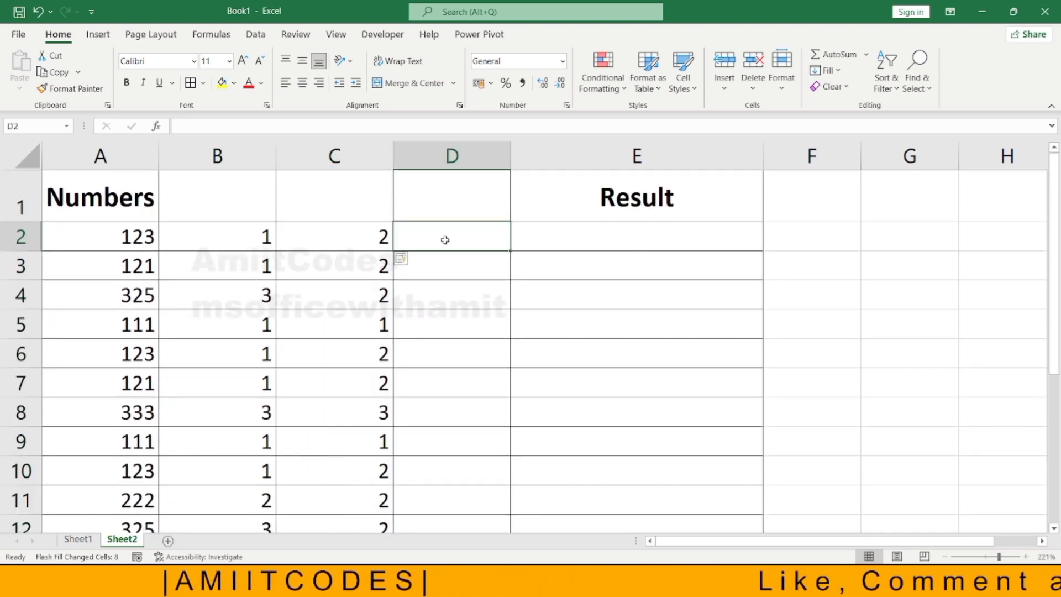
text(3)
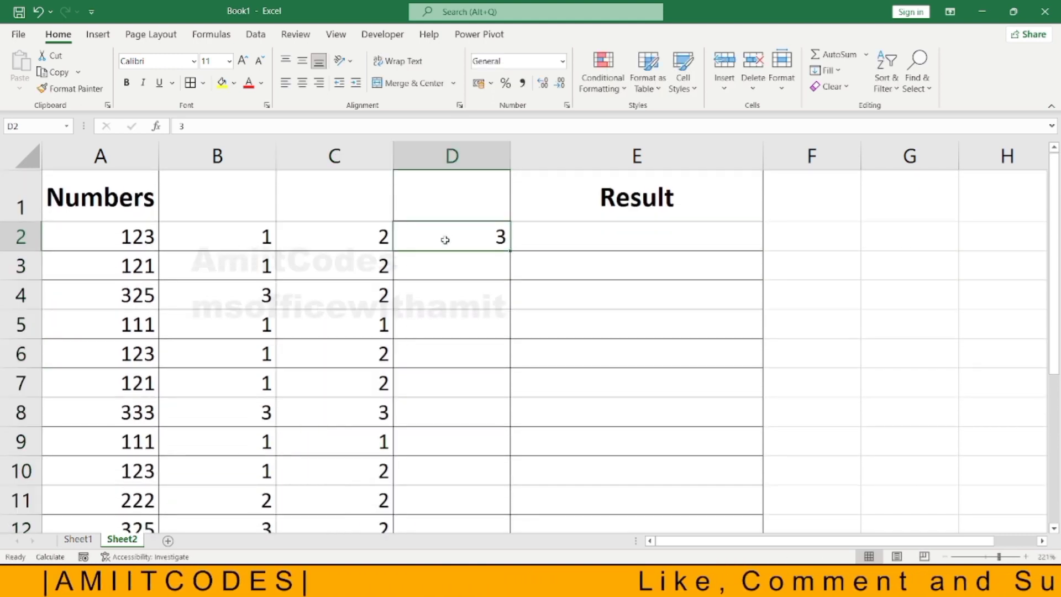
key(Return)
text(1)
key(Return)
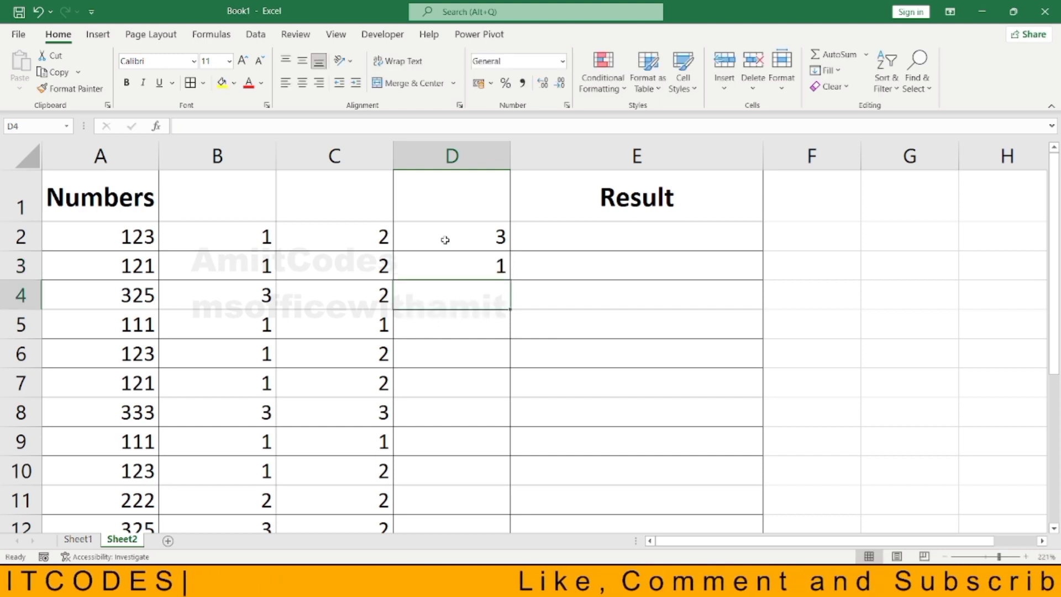
text(5)
key(Return)
text(0)
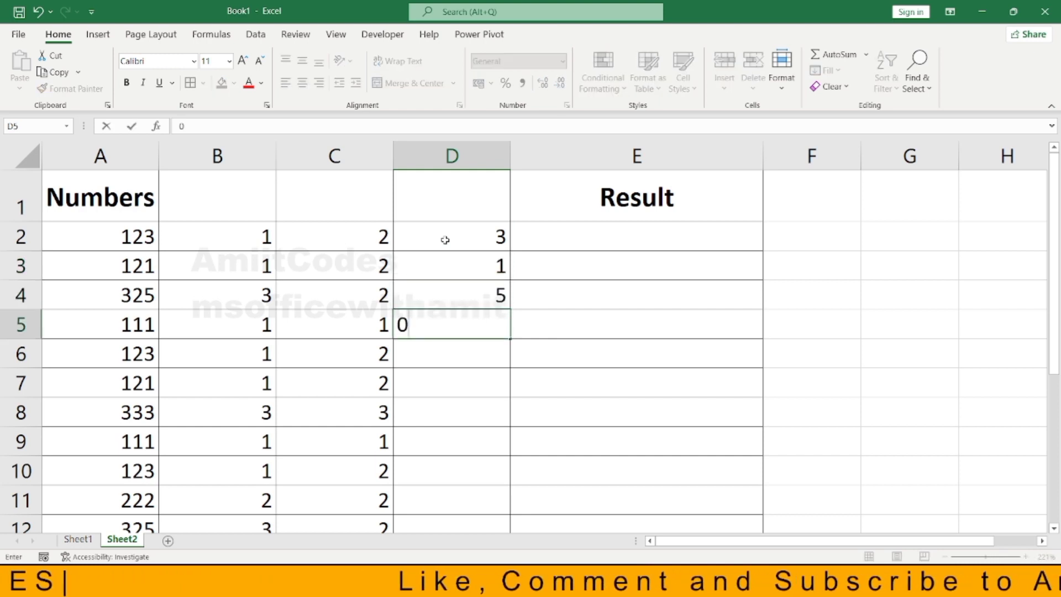
key(BackSpace)
text(1)
click(465, 239)
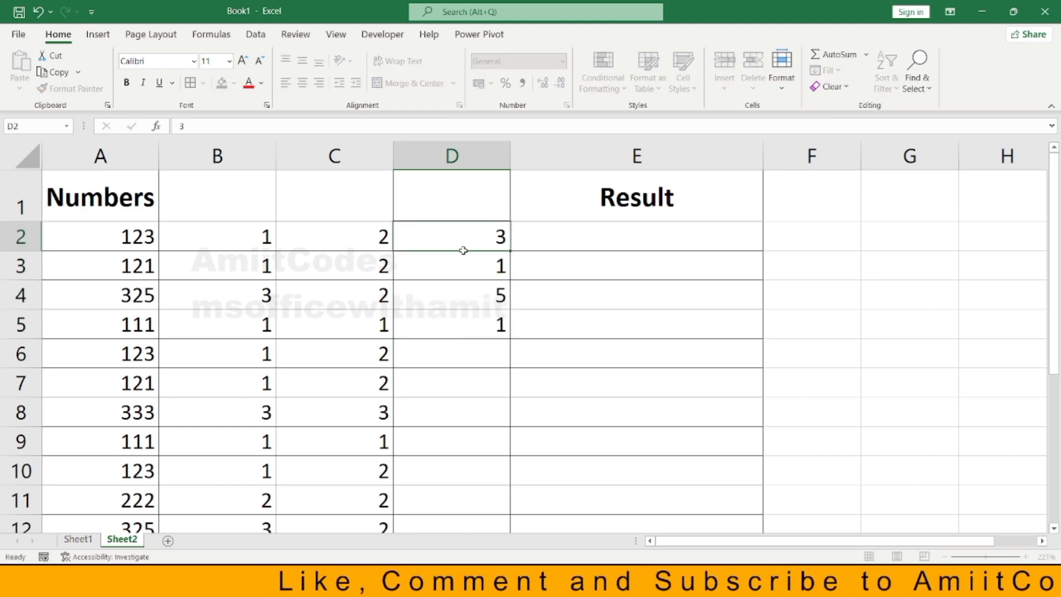
mouse_move(469, 238)
mouse_down()
mouse_move(476, 517)
mouse_move(484, 500)
mouse_up()
key(ctrl+e)
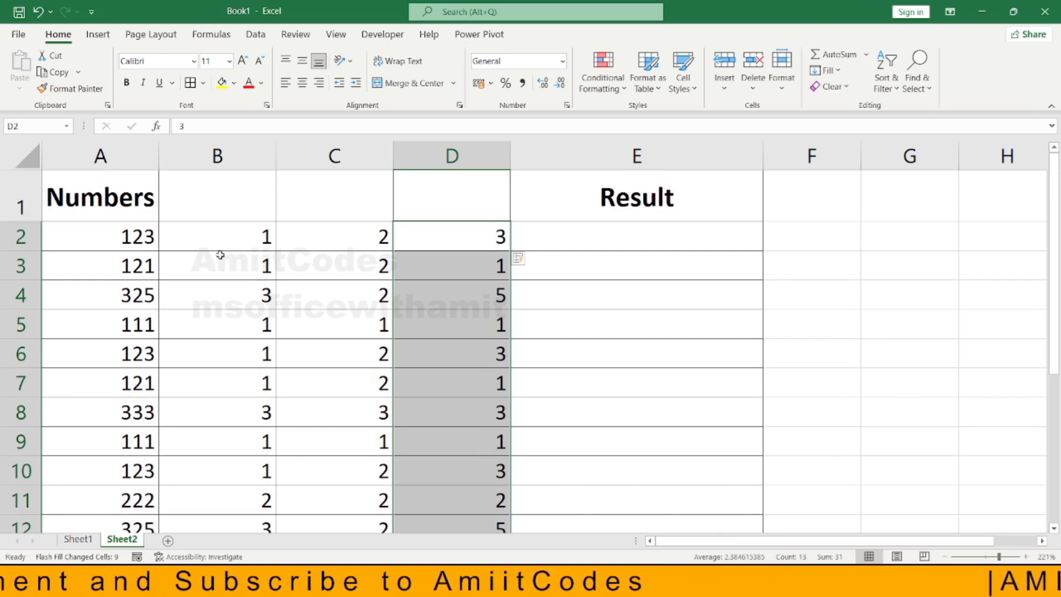
drag(220, 254, 452, 267)
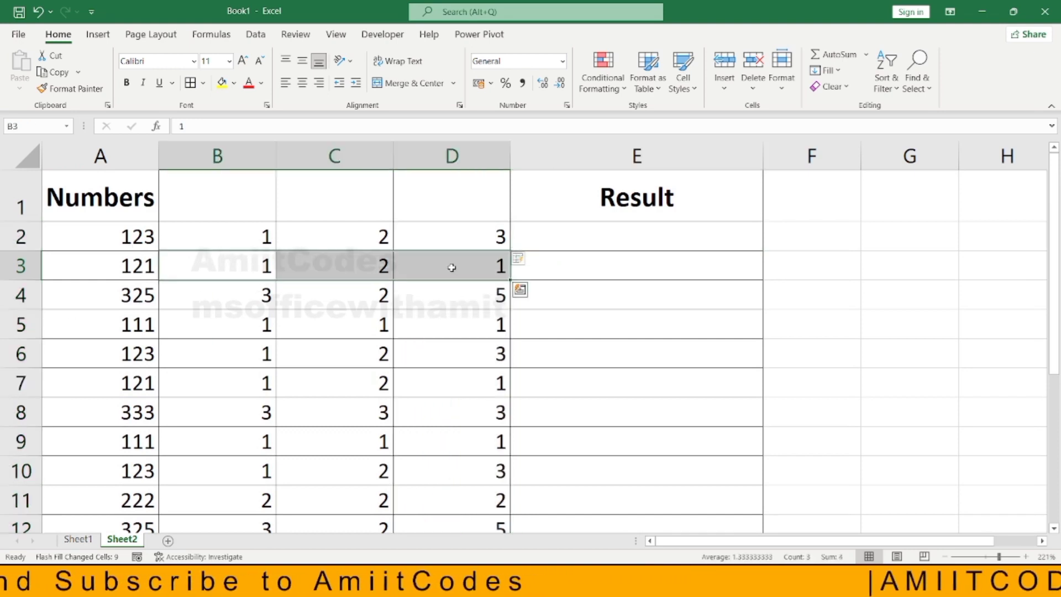
Insert a new empty column E before Result, undoing a misplaced insert at D
click(479, 153)
right_click(479, 154)
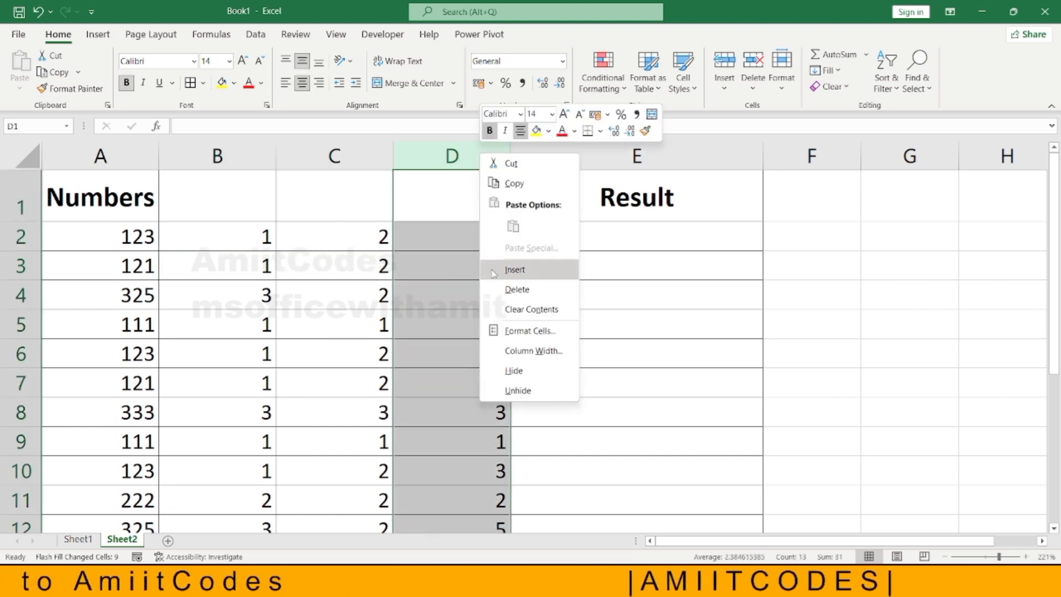
click(514, 270)
key(ctrl+z)
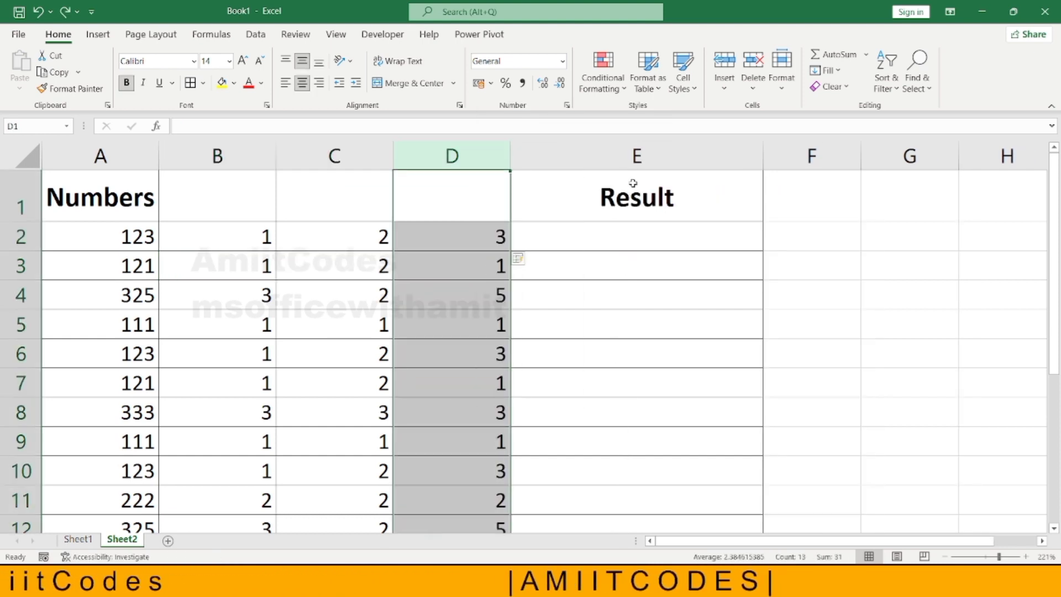
click(601, 159)
right_click(601, 161)
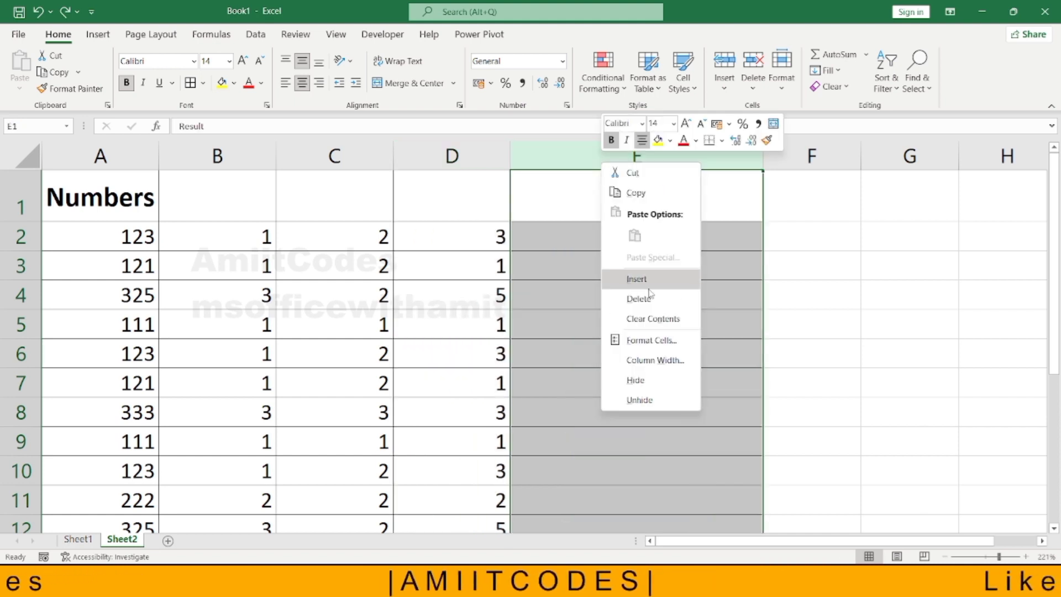
click(636, 279)
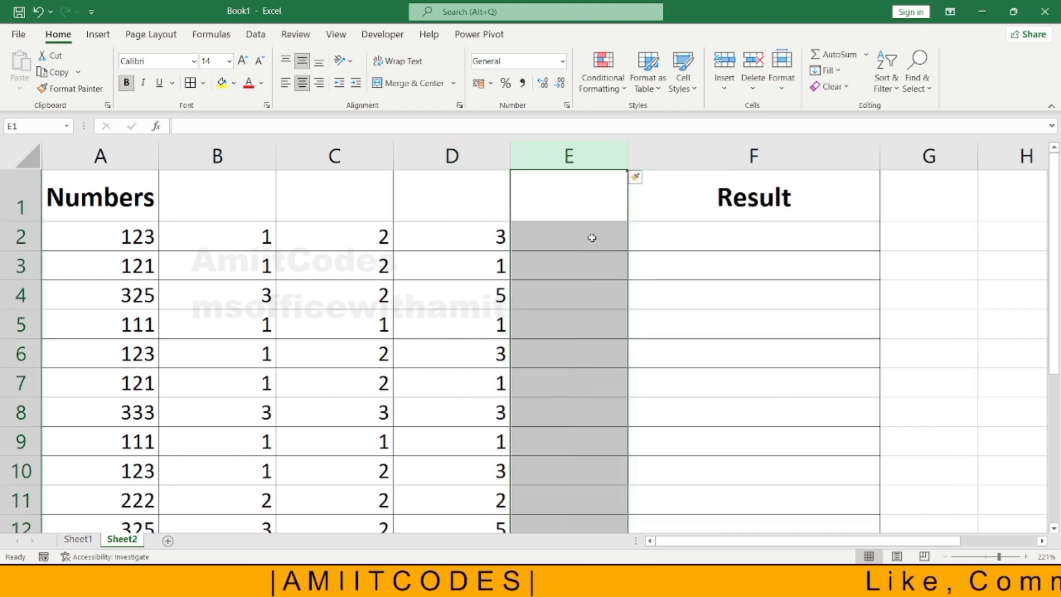
Enter =VALUE(D2&C2&B2) in E2 to build the reversed number
click(585, 235)
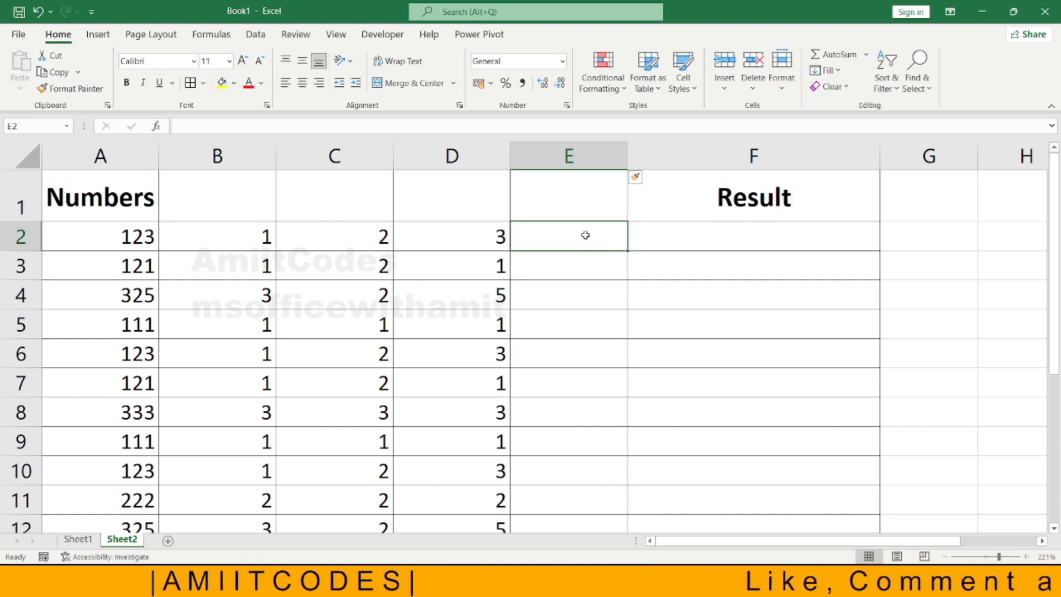
text(=VL)
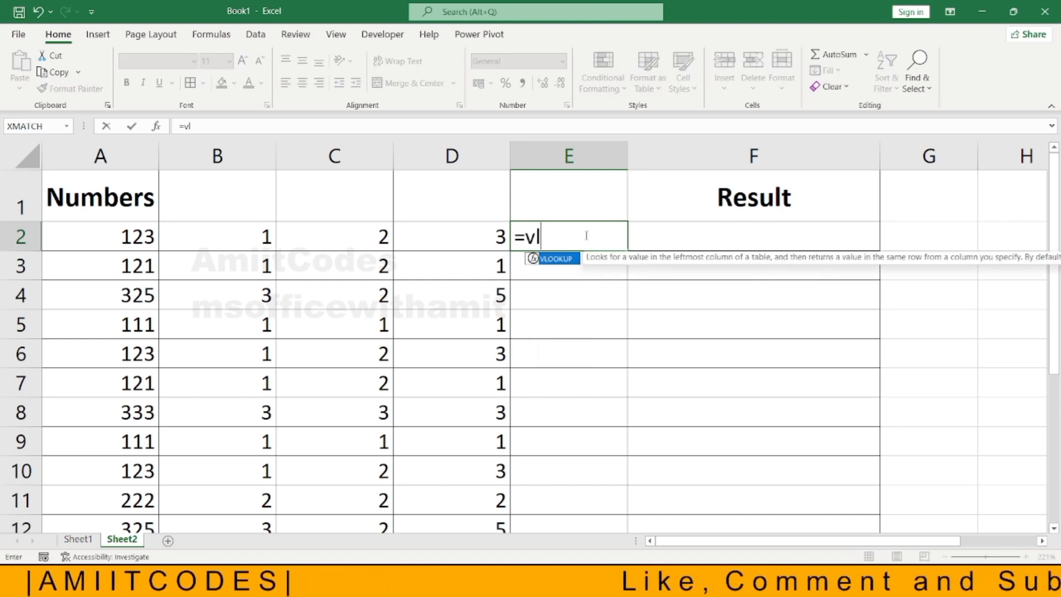
key(Tab)
key(Escape)
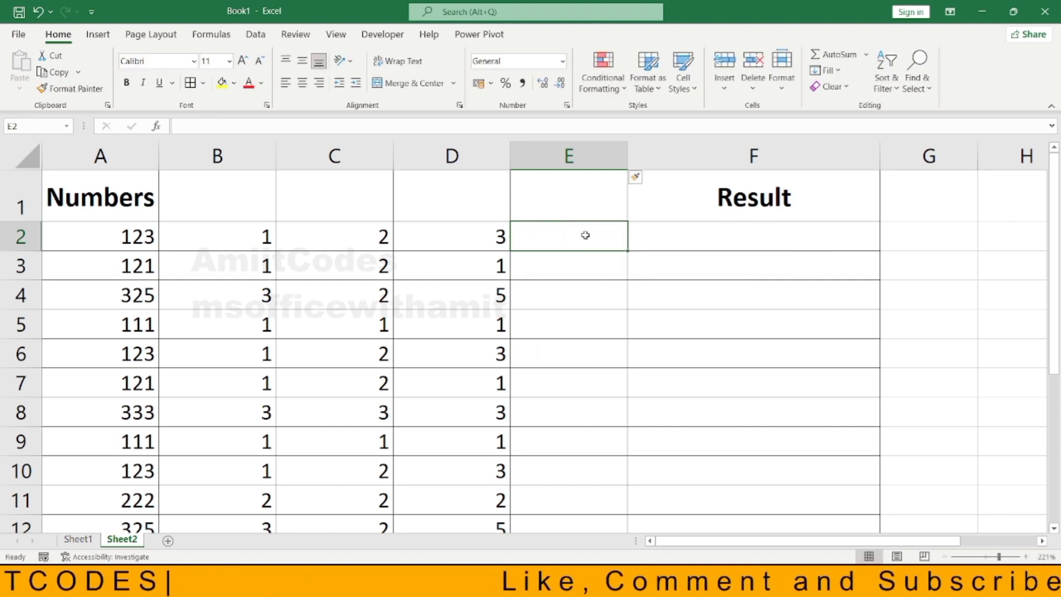
text(=va)
key(Tab)
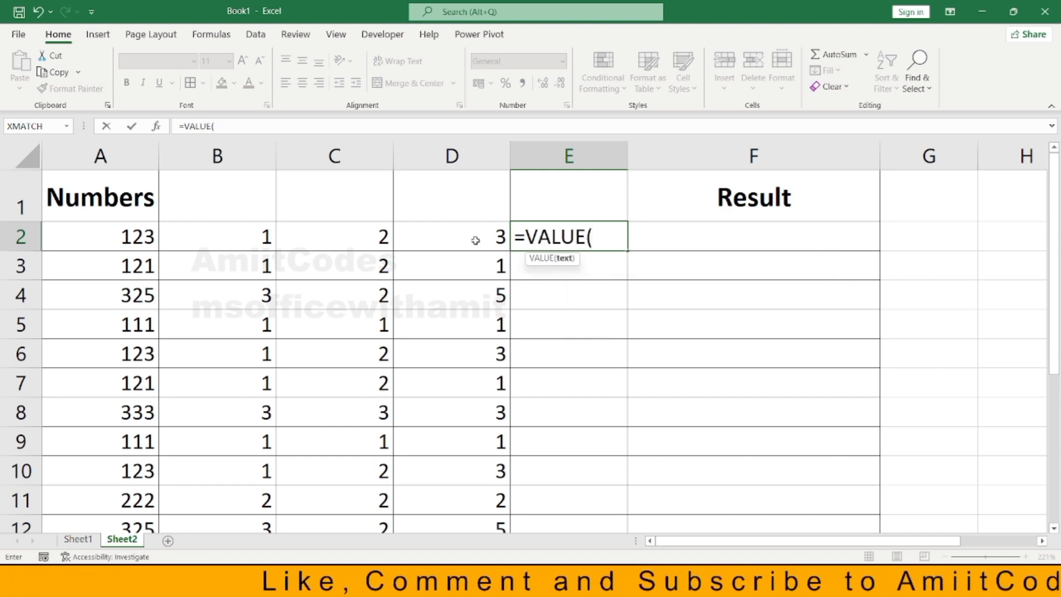
click(475, 241)
text(&)
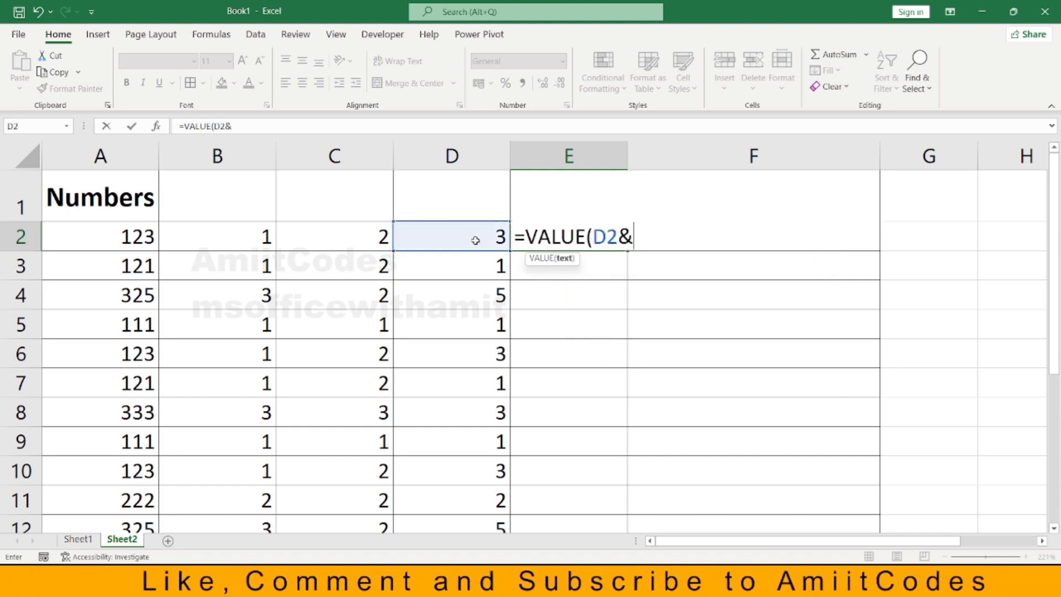
click(328, 230)
text(&)
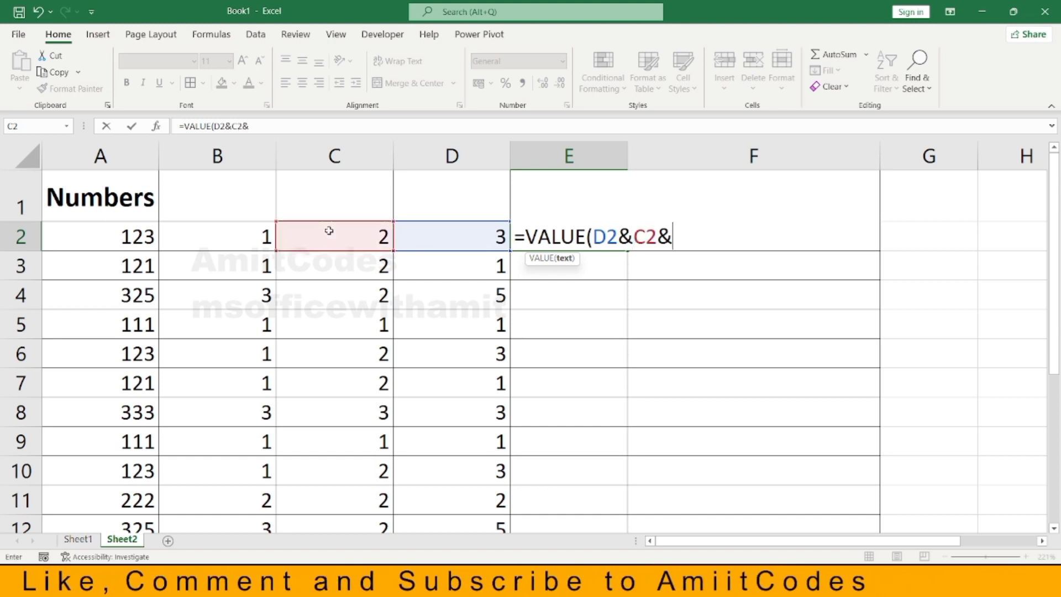
click(246, 241)
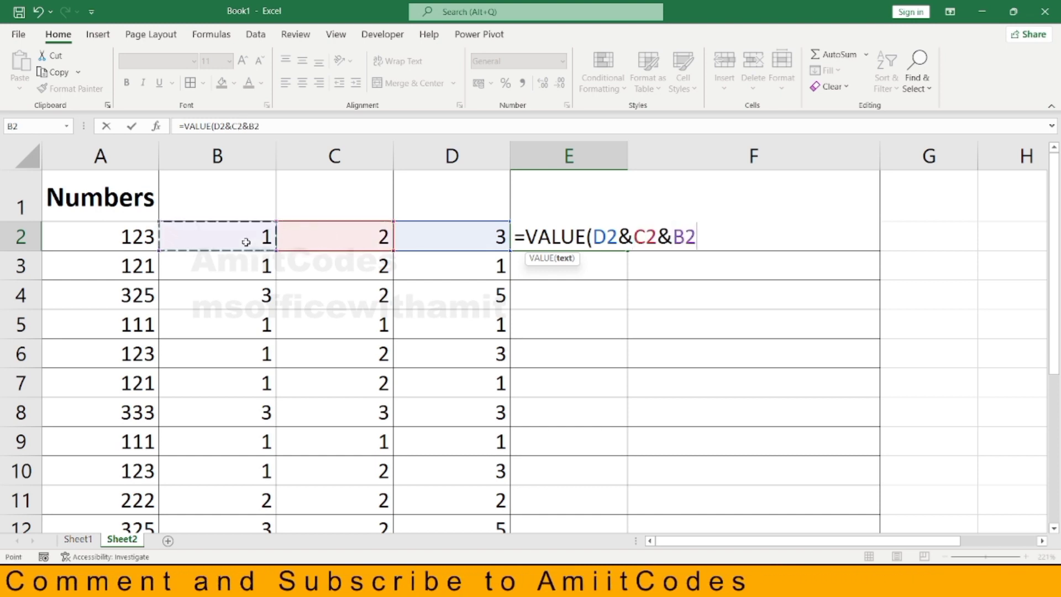
text())
key(Return)
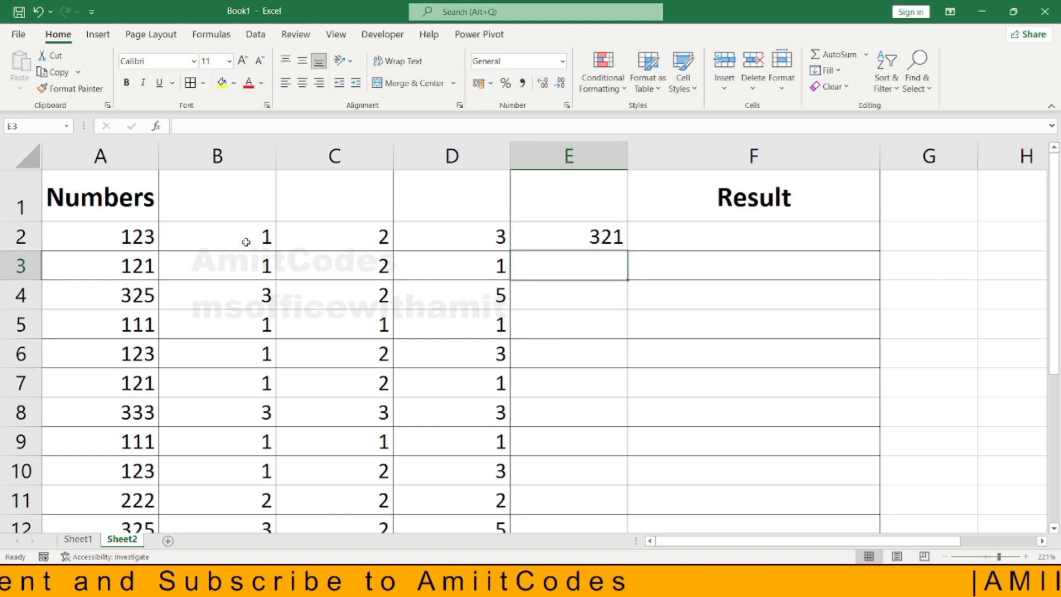
Copy the E2 reversal formula down the column with the fill handle
click(148, 241)
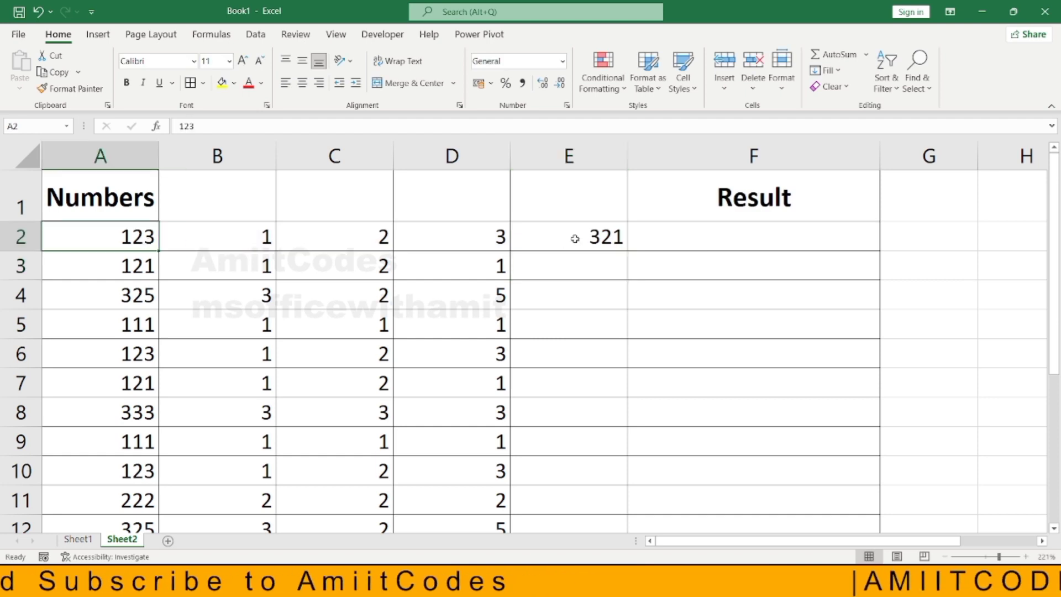
click(604, 232)
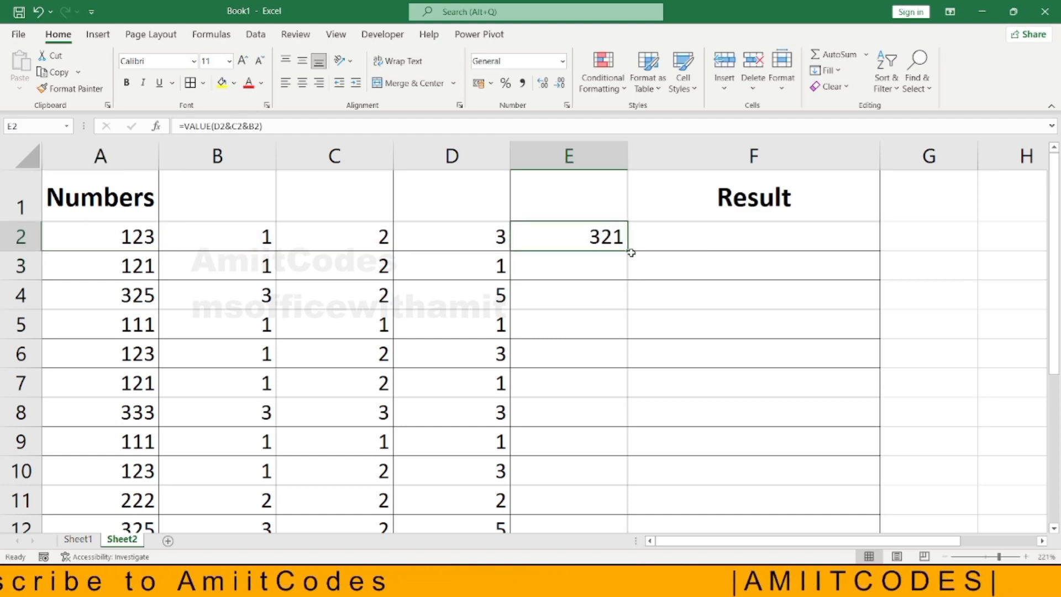
double_click(628, 253)
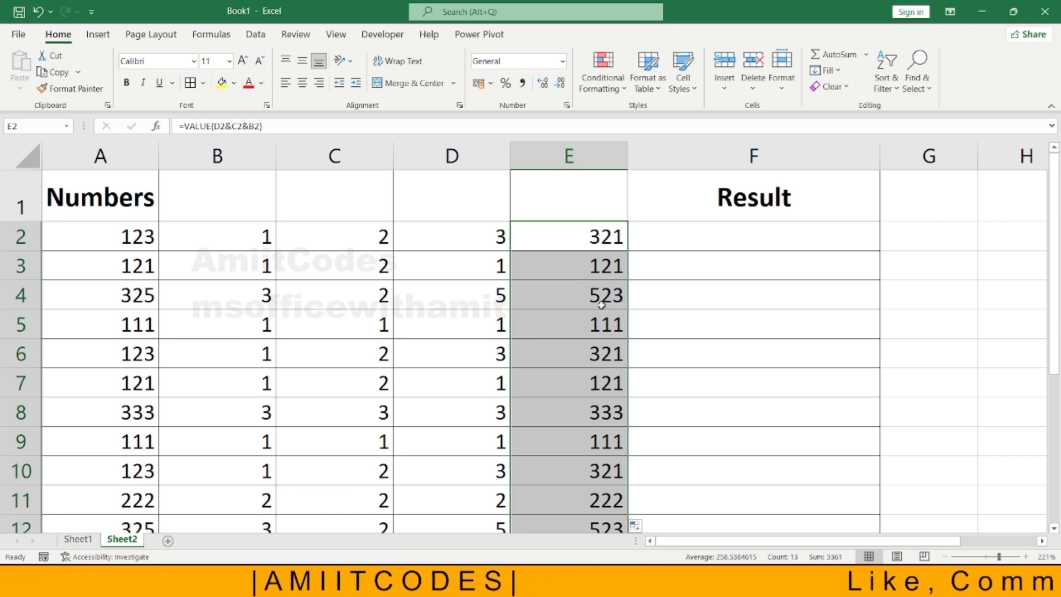
Enter =IF(A2=E2,"Palindrome Number","Not a Palindrome Number") in cell F2
click(691, 242)
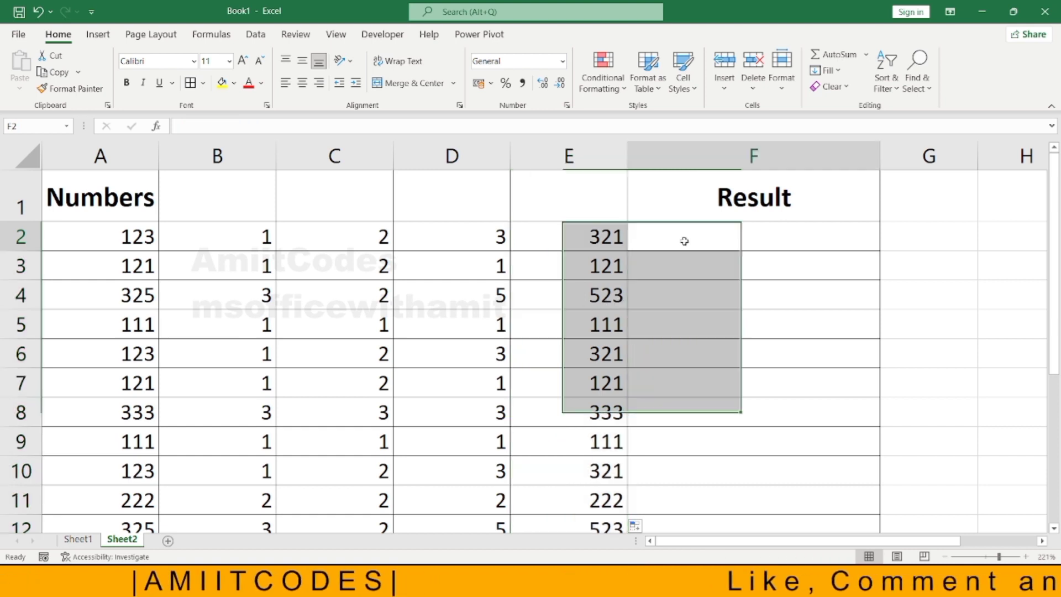
text(=if)
key(Tab)
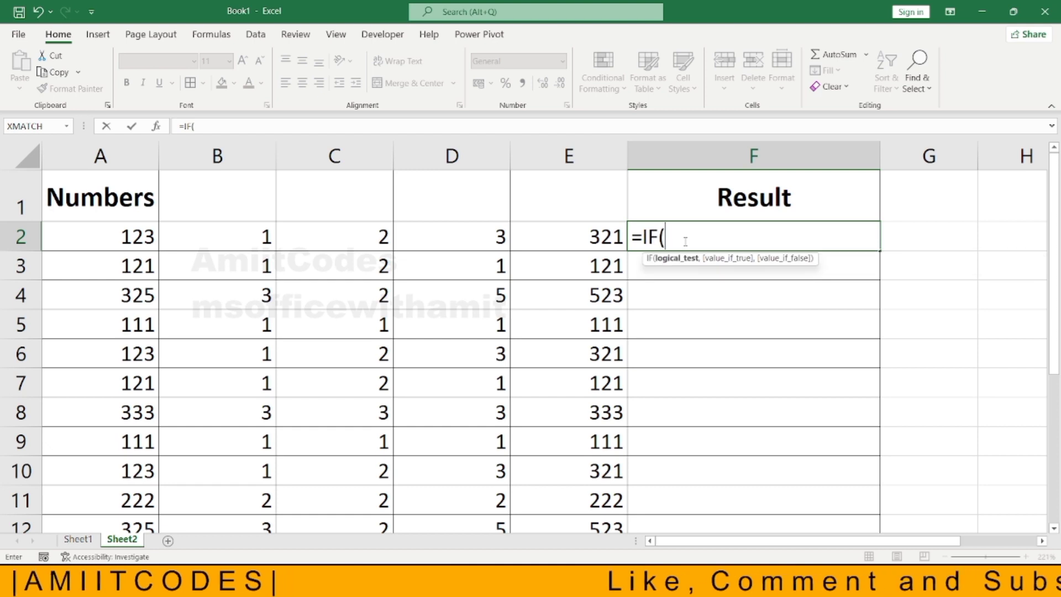
click(80, 238)
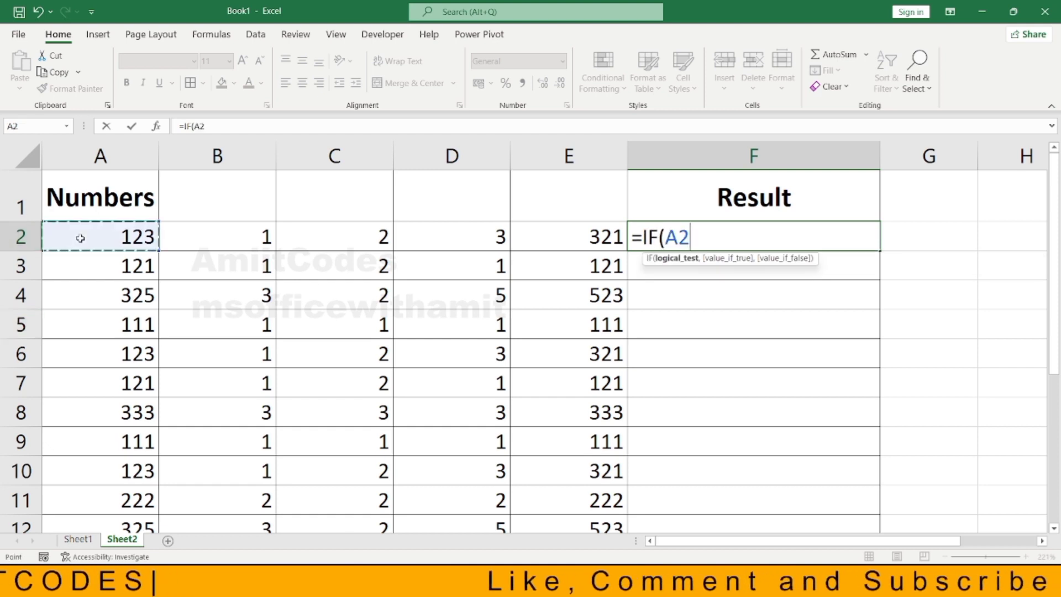
text(=)
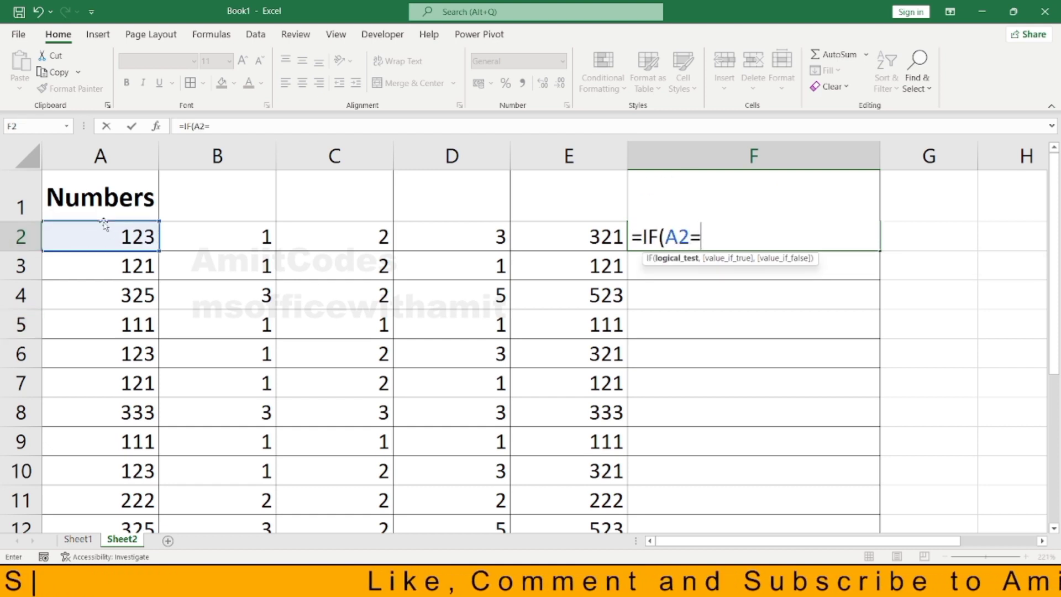
click(522, 239)
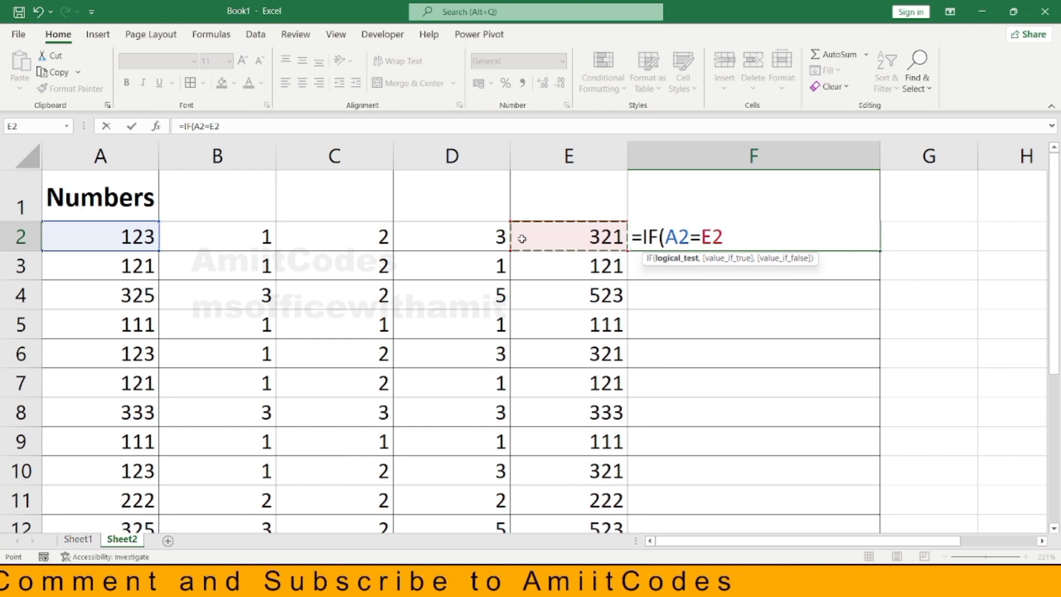
text(,)
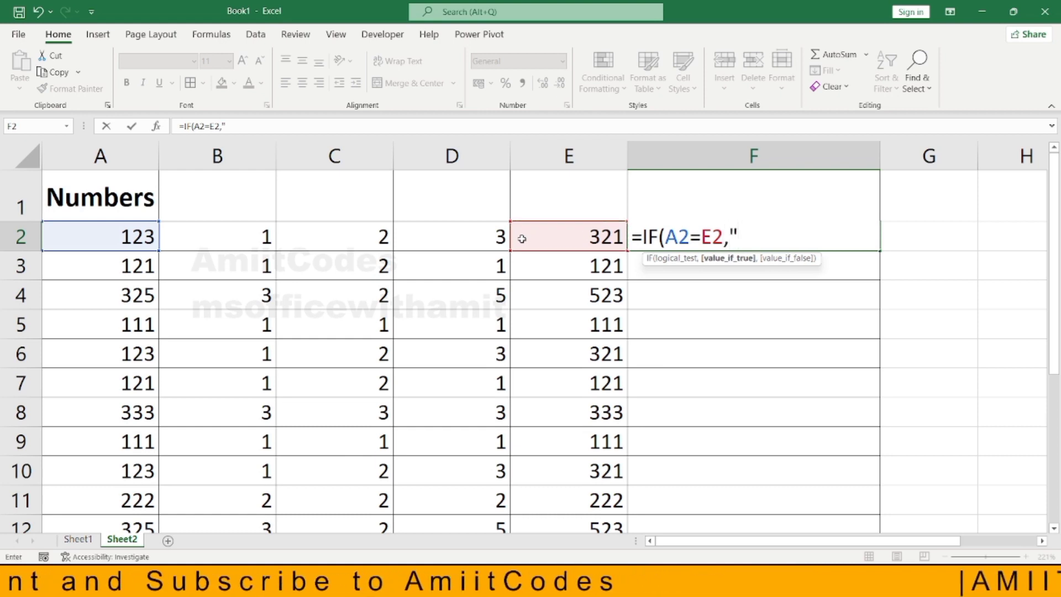
text(Palind)
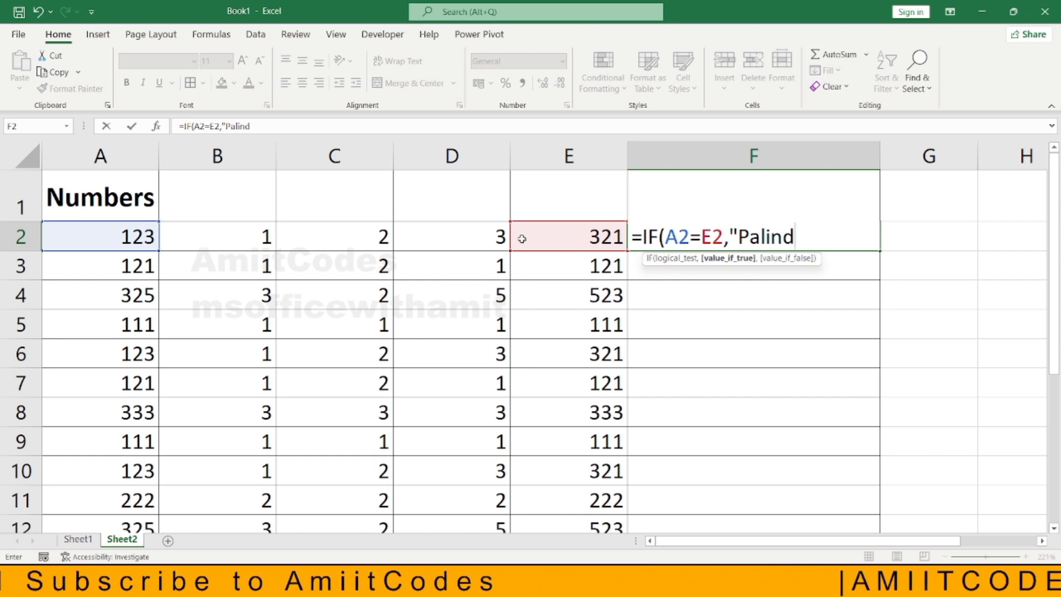
text(rome)
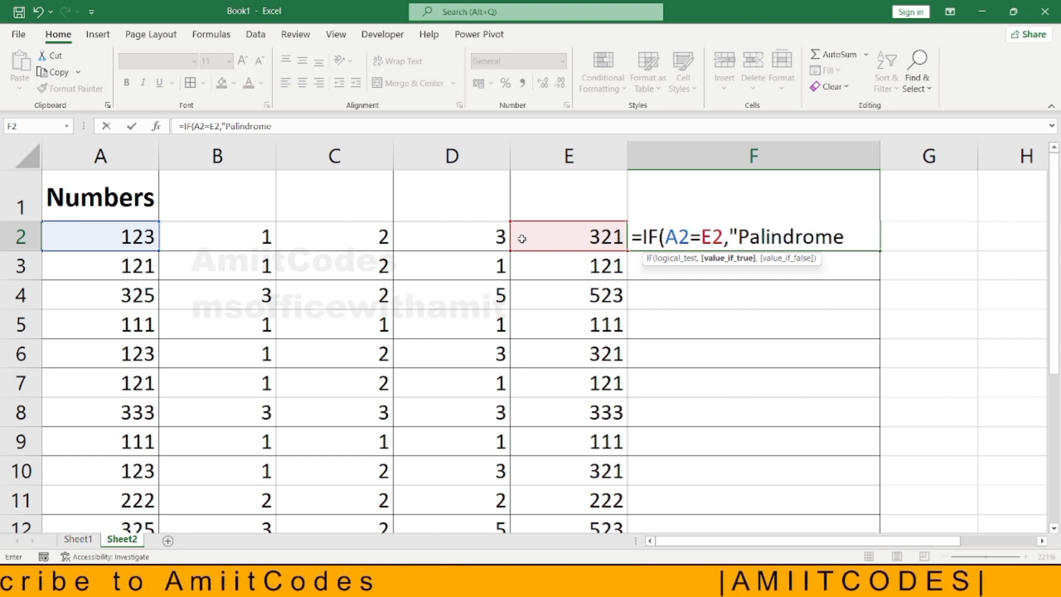
text( Number)
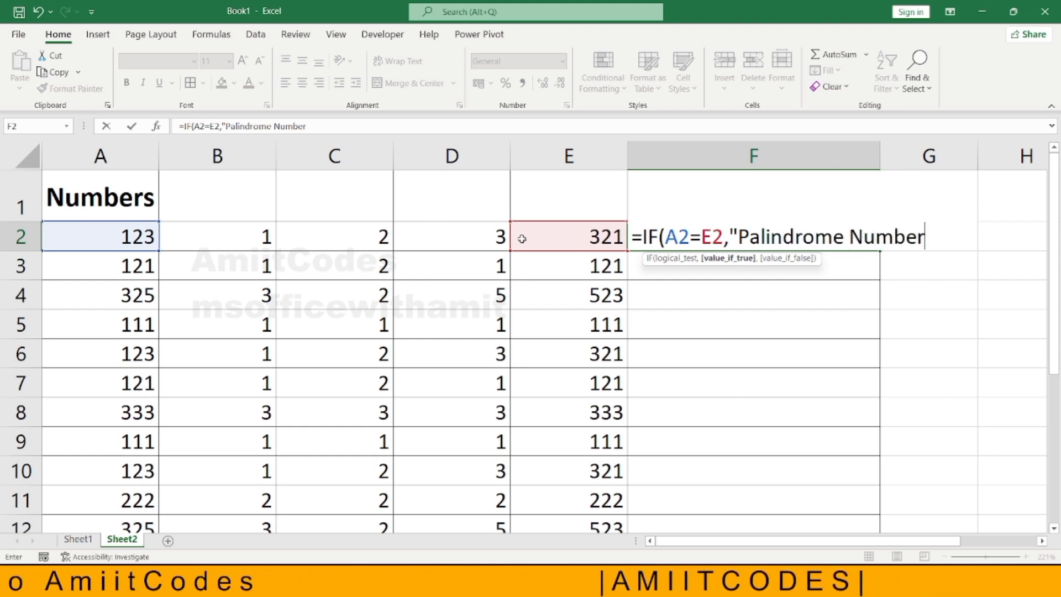
text(",)
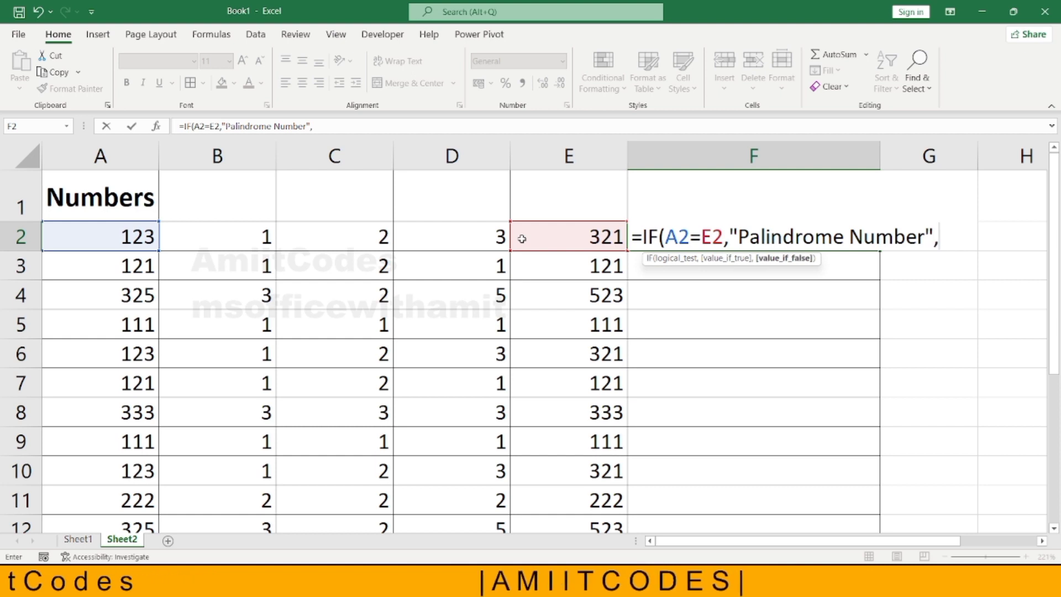
text("Not a )
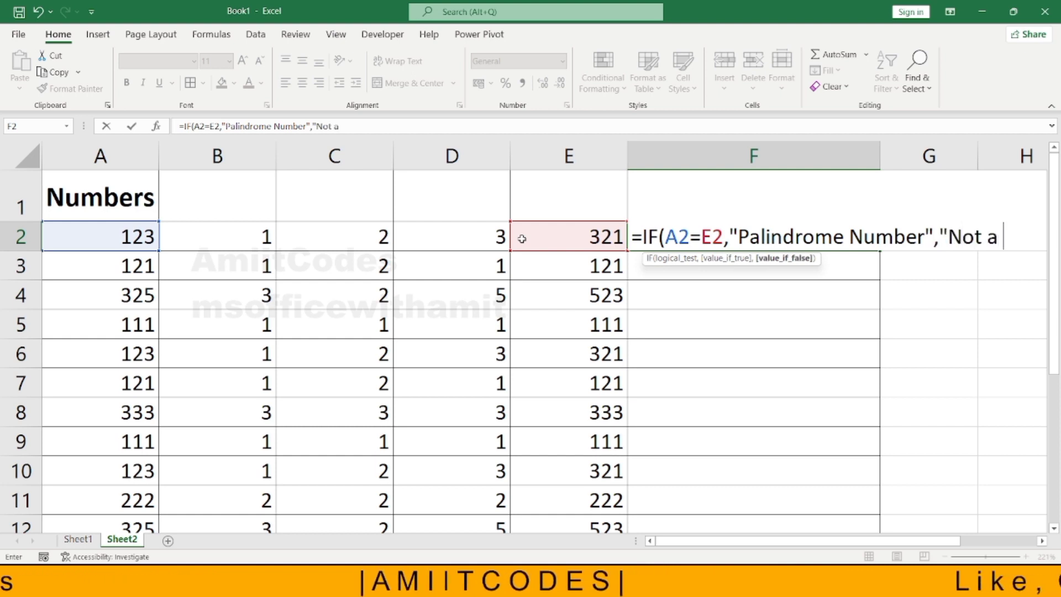
text(p)
key(BackSpace)
text(P)
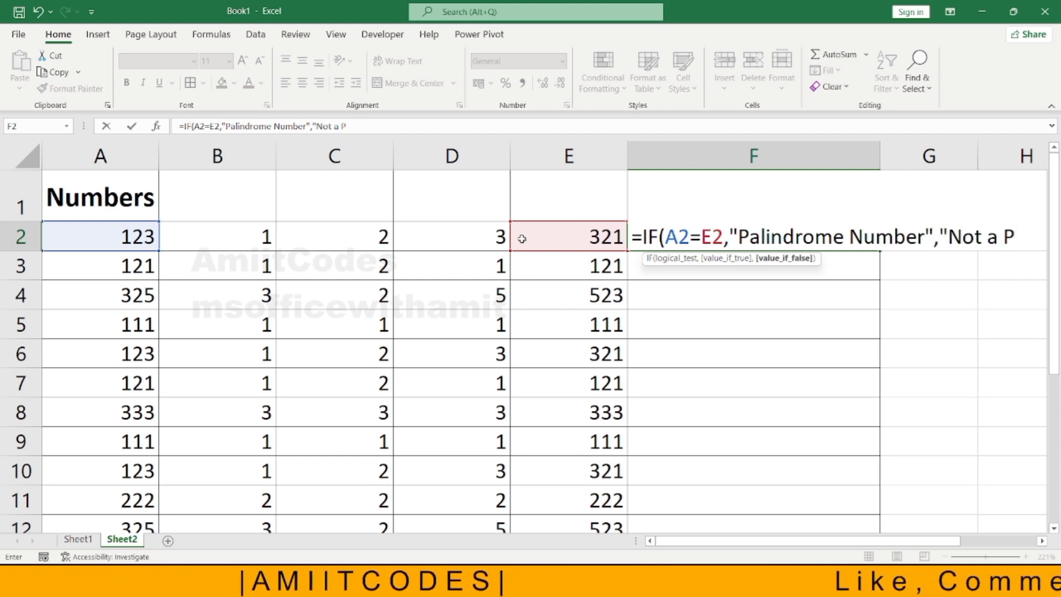
text(al)
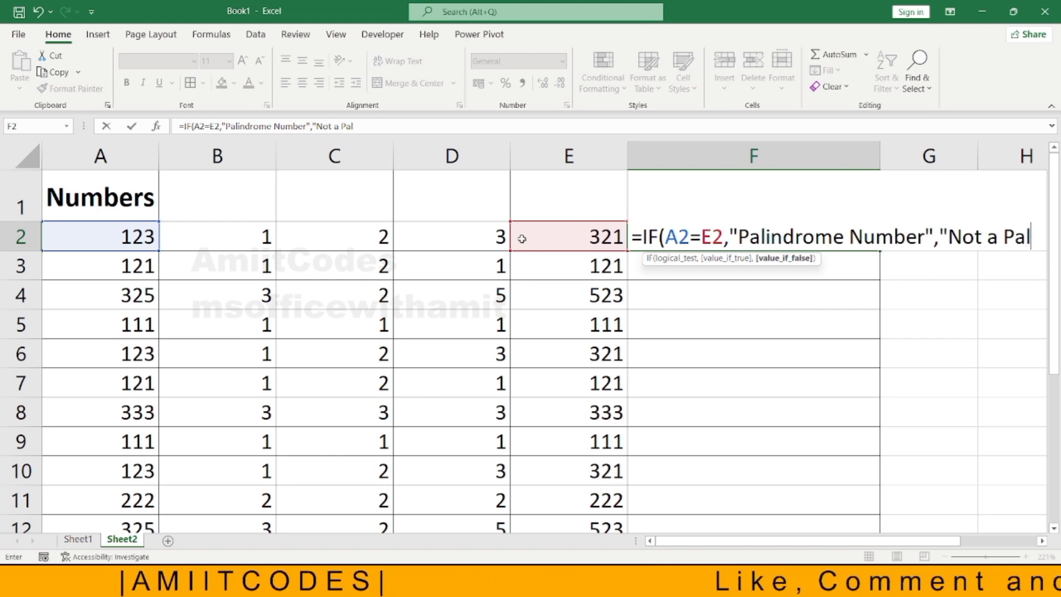
text(indro)
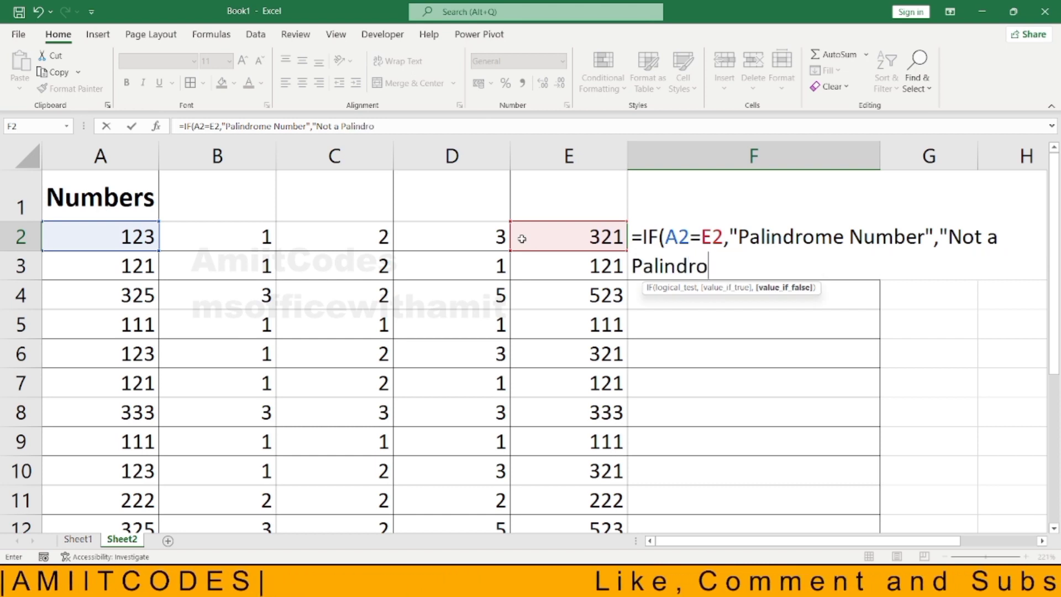
text(me Number")
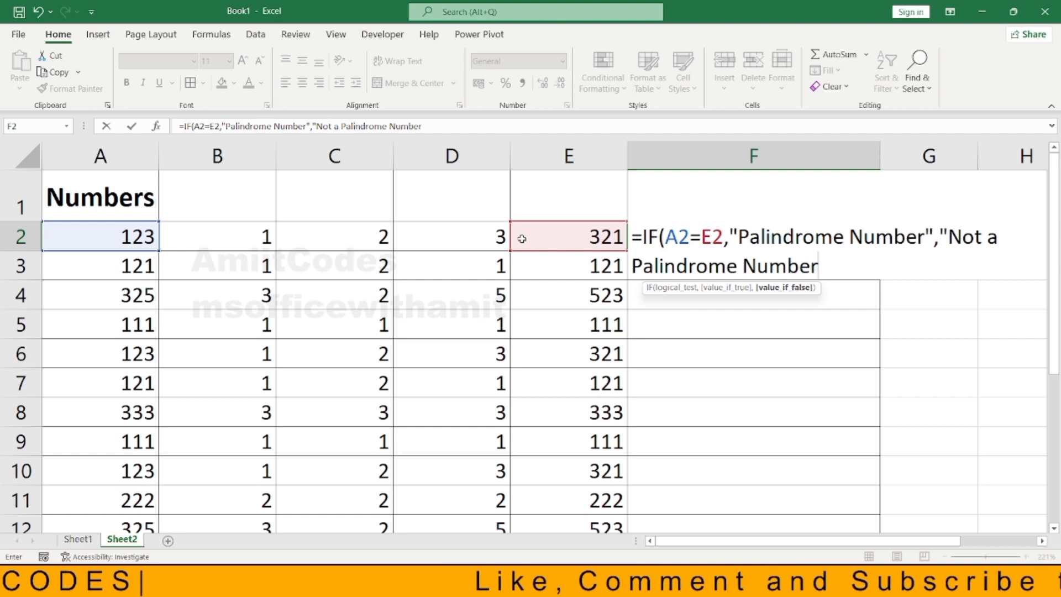
text())
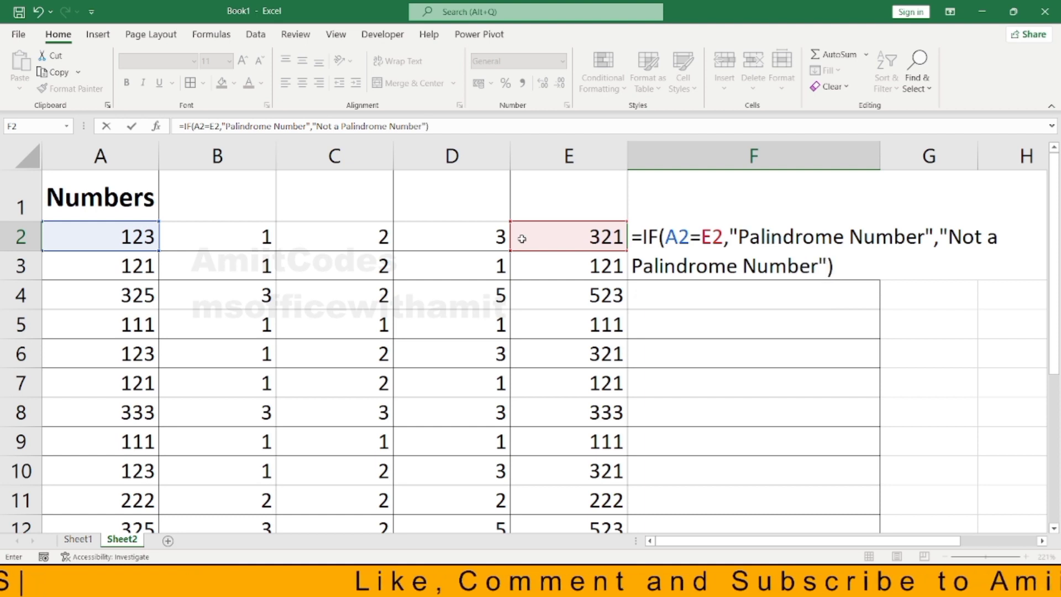
key(ctrl+Return)
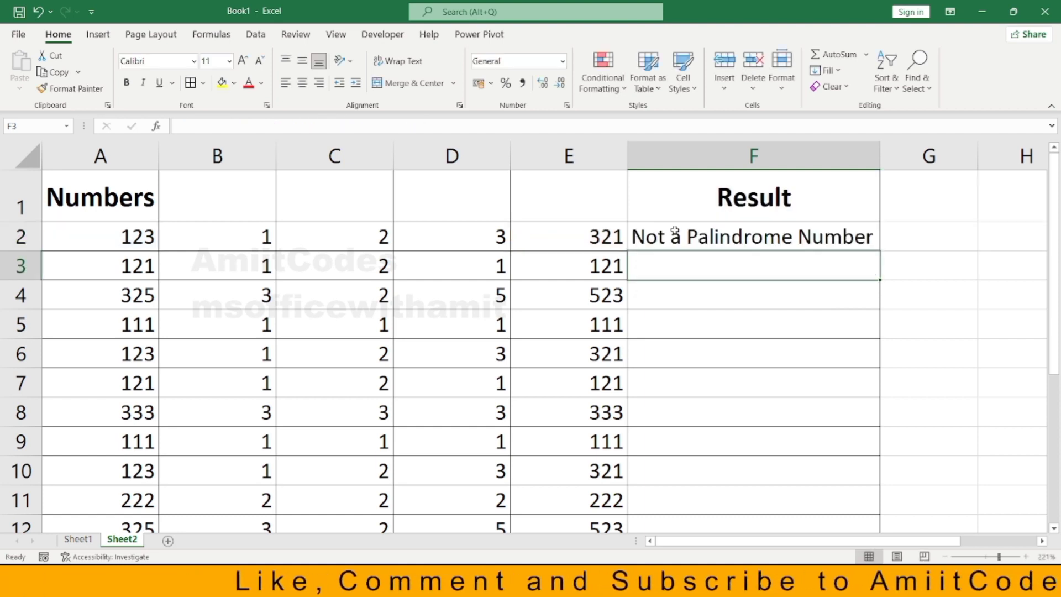
Fill the F2 palindrome formula down column F and spot-check rows 3 and 4
click(741, 235)
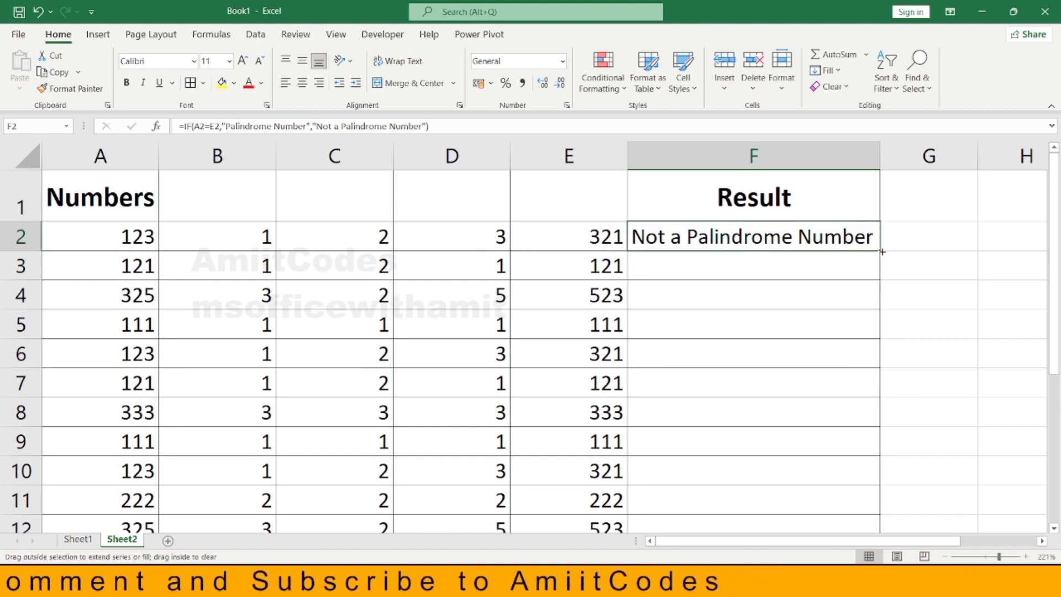
double_click(882, 252)
click(779, 265)
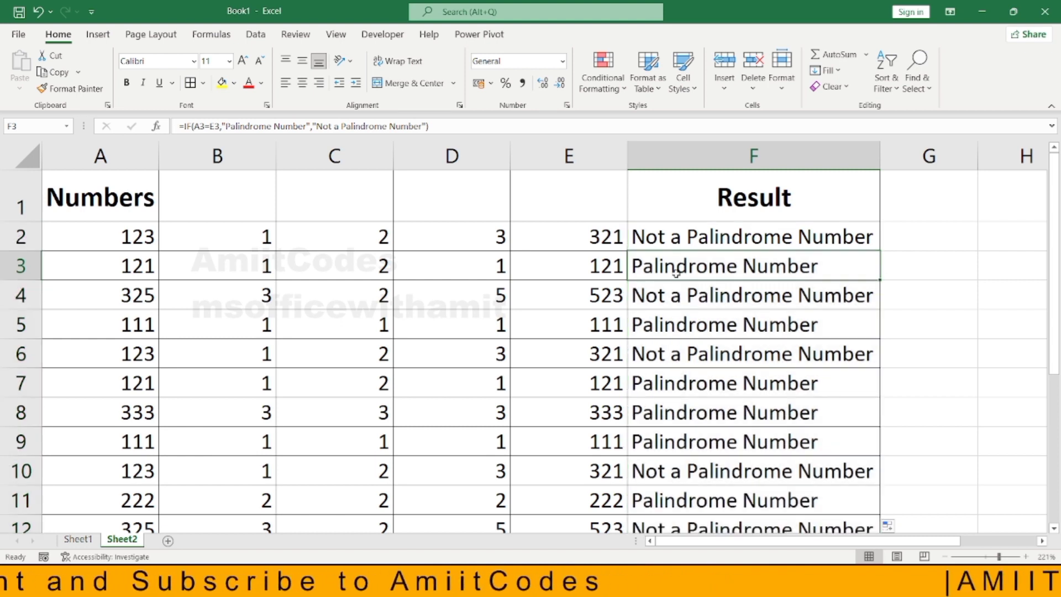
click(110, 276)
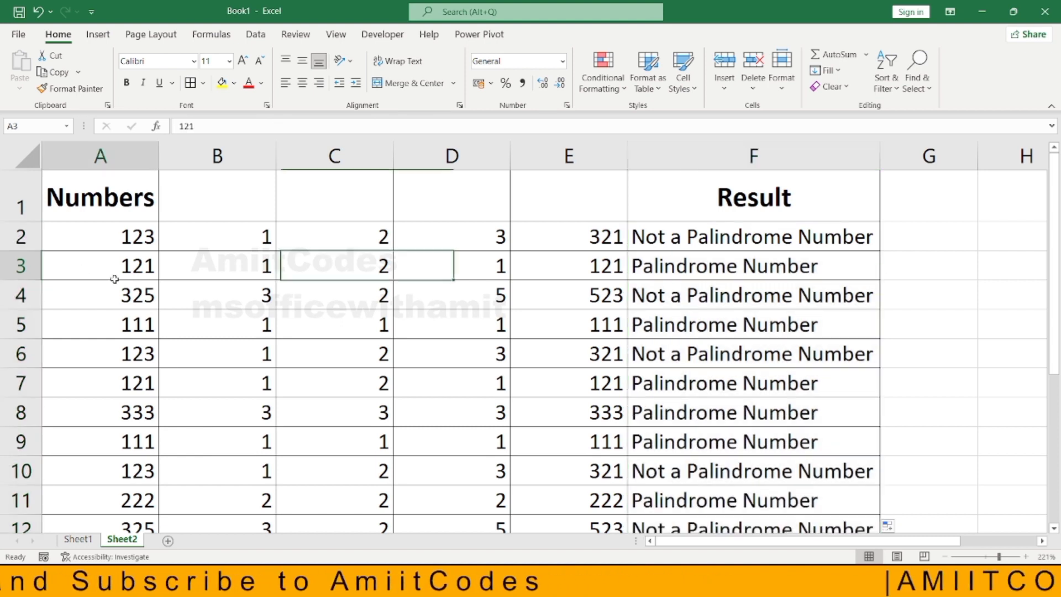
click(713, 264)
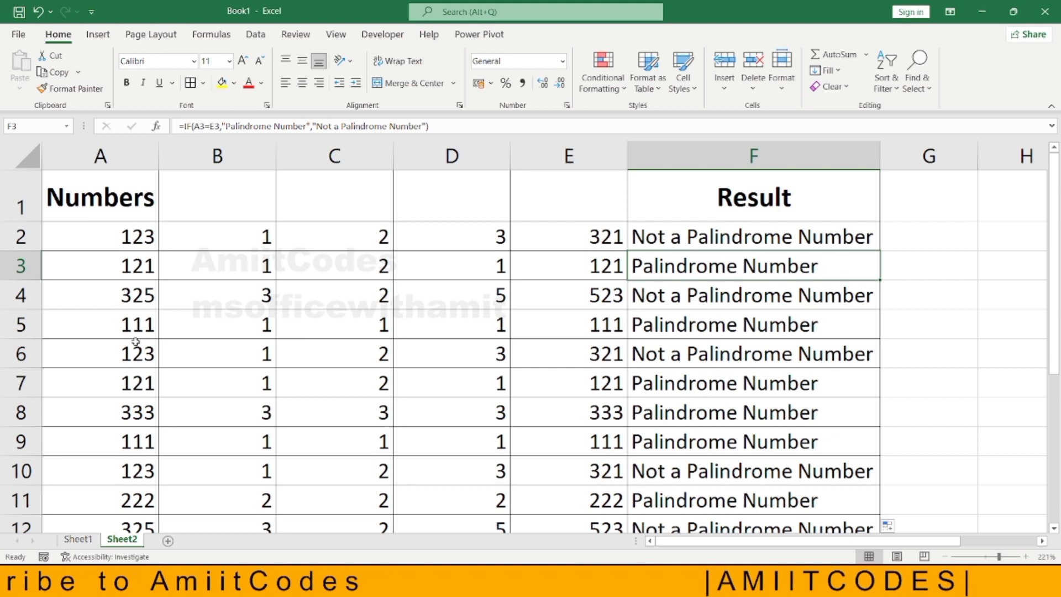
click(139, 324)
click(135, 301)
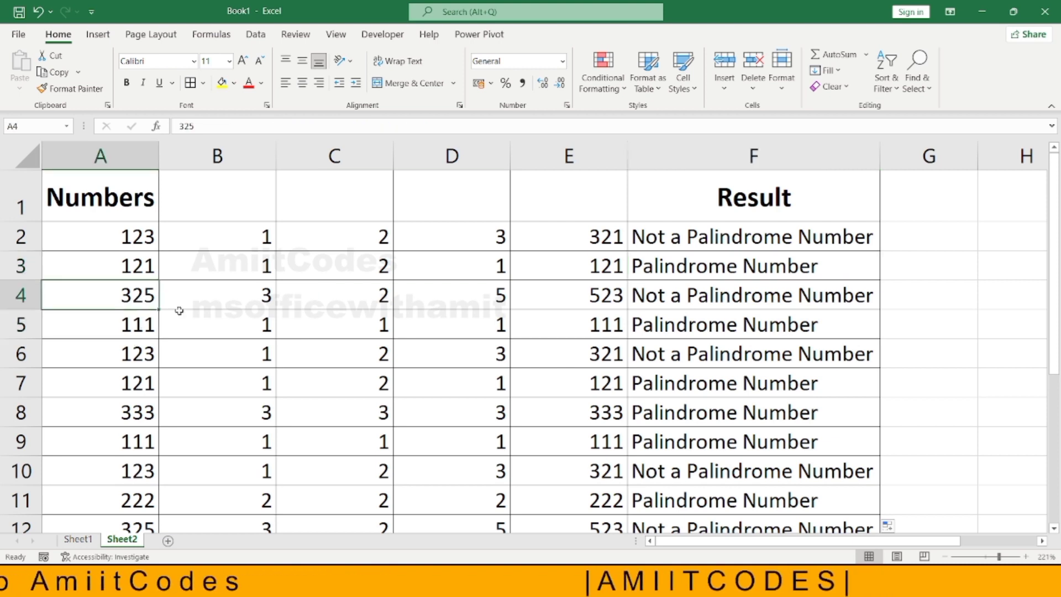
click(745, 294)
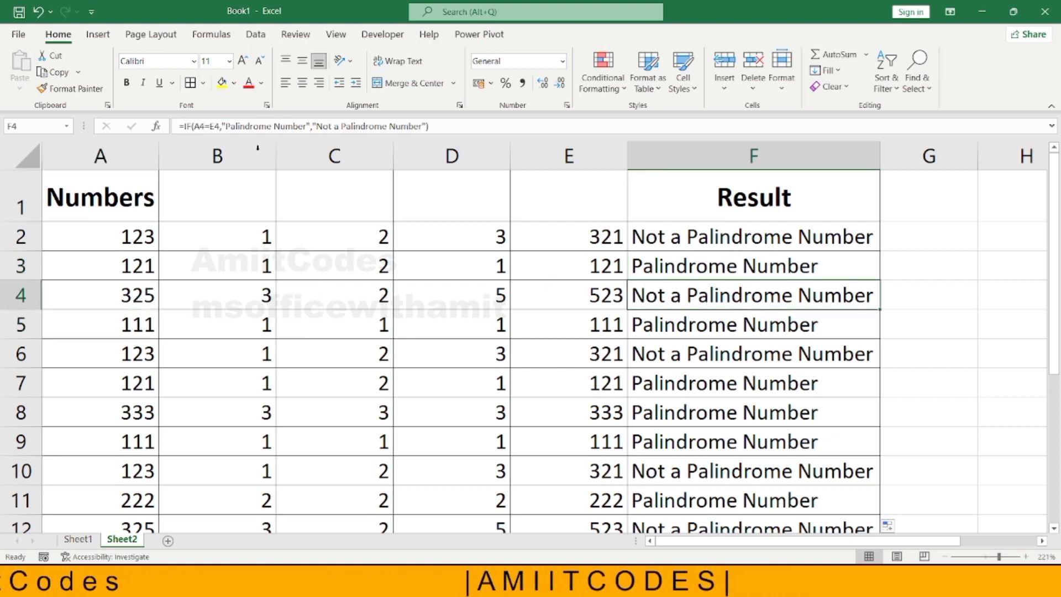
Hide helper columns B–E and turn on AutoFilter with Ctrl+Shift+L
drag(231, 155, 609, 143)
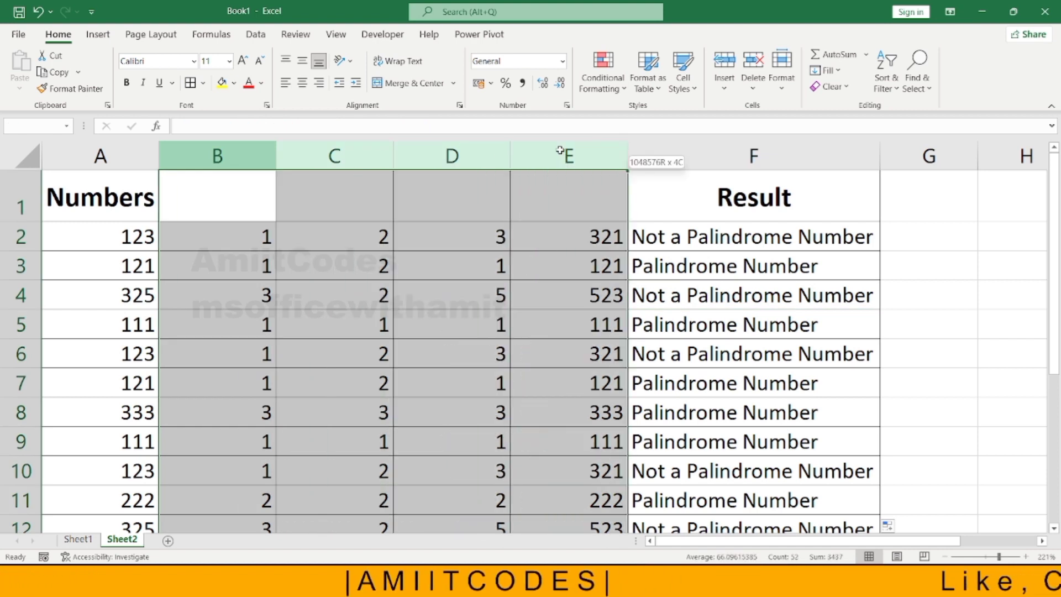
right_click(402, 156)
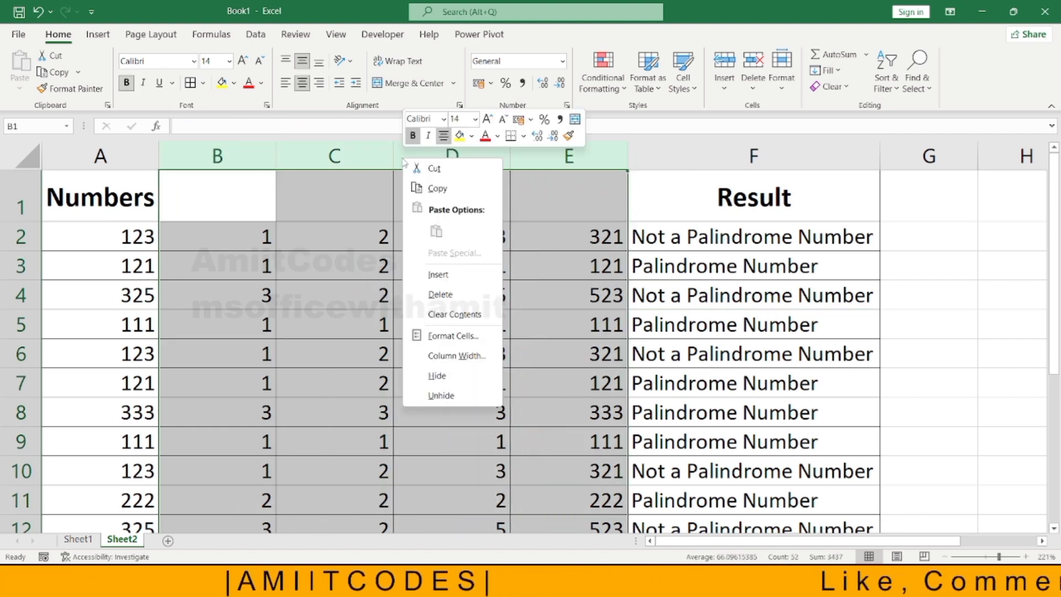
click(456, 382)
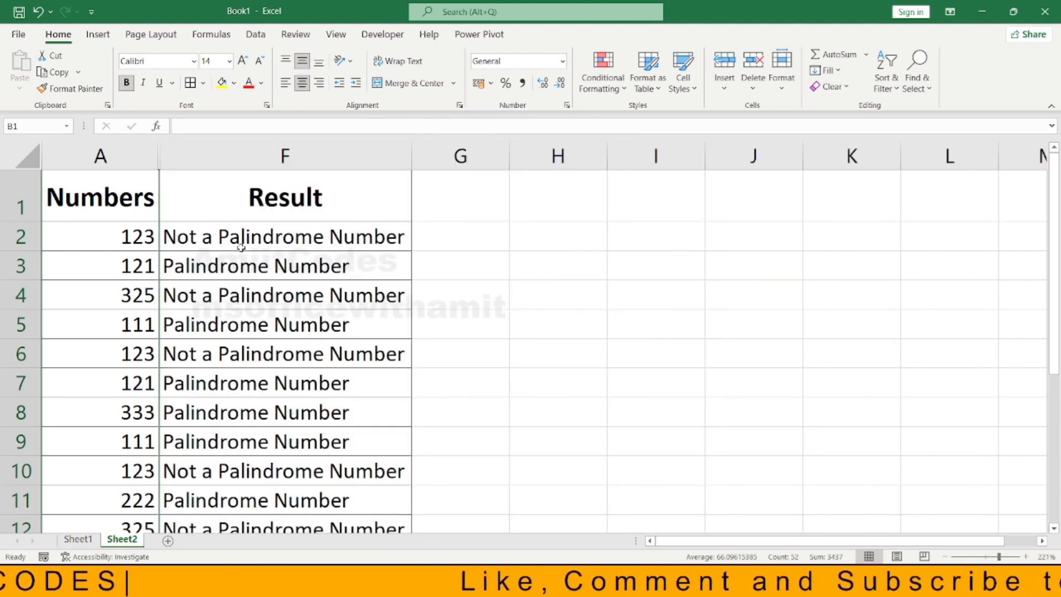
click(119, 238)
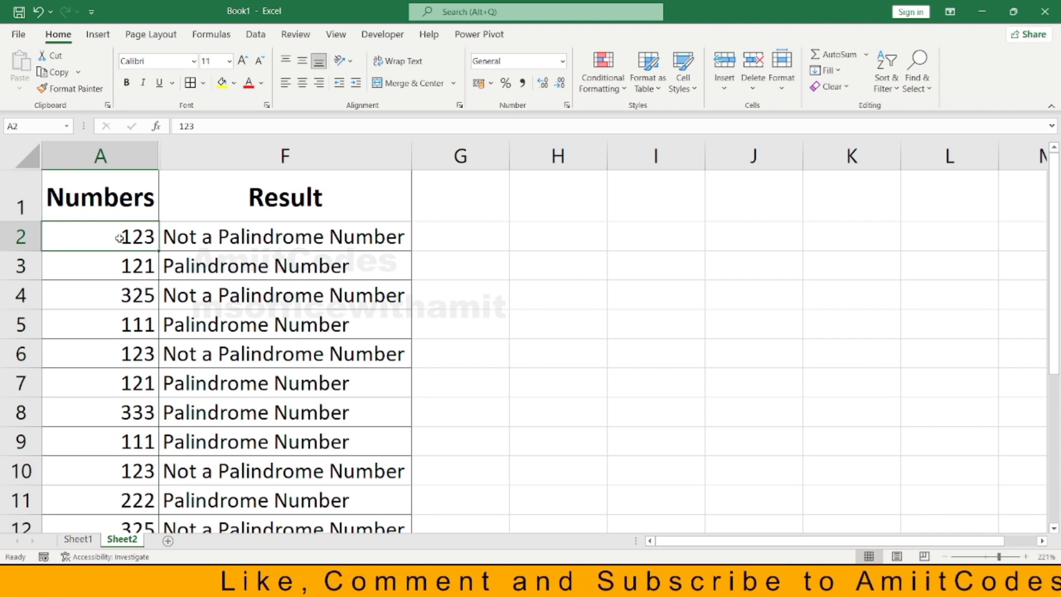
key(ctrl+shift+l)
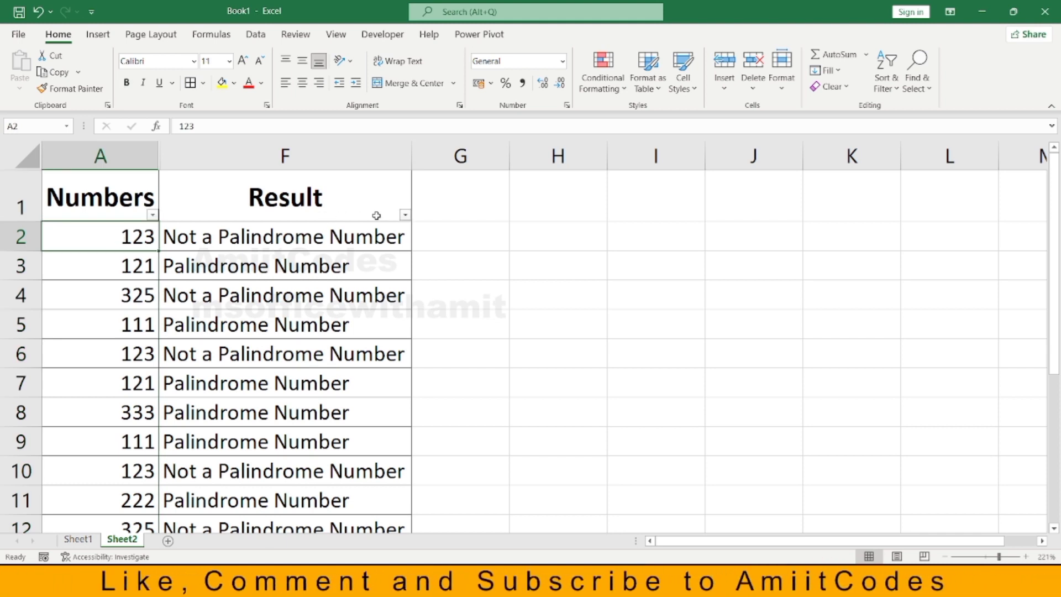
Filter the Result column to only "Palindrome Number" rows, then select the filtered table
click(375, 215)
click(405, 215)
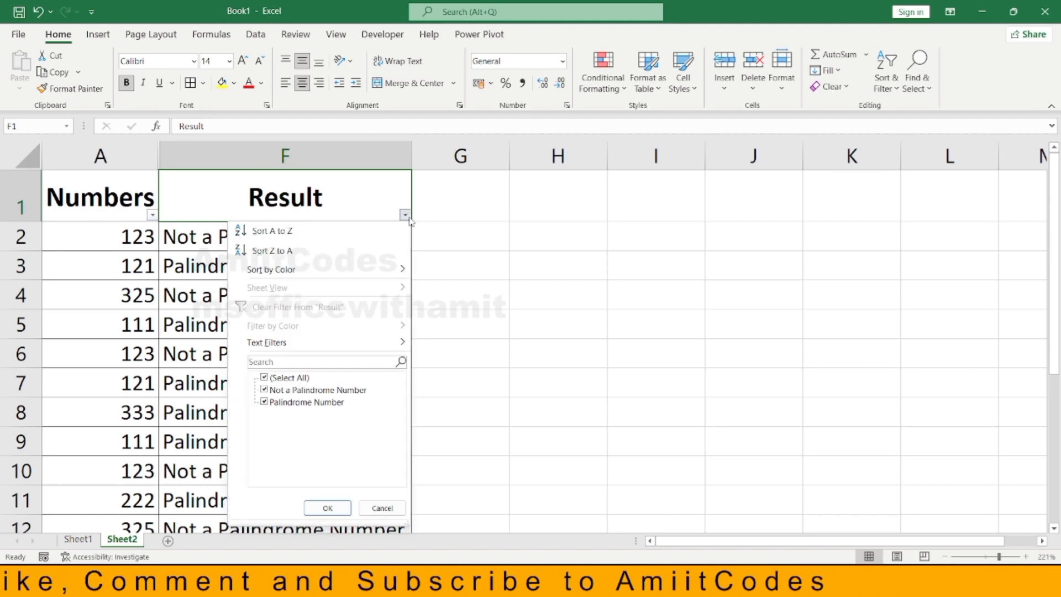
click(265, 377)
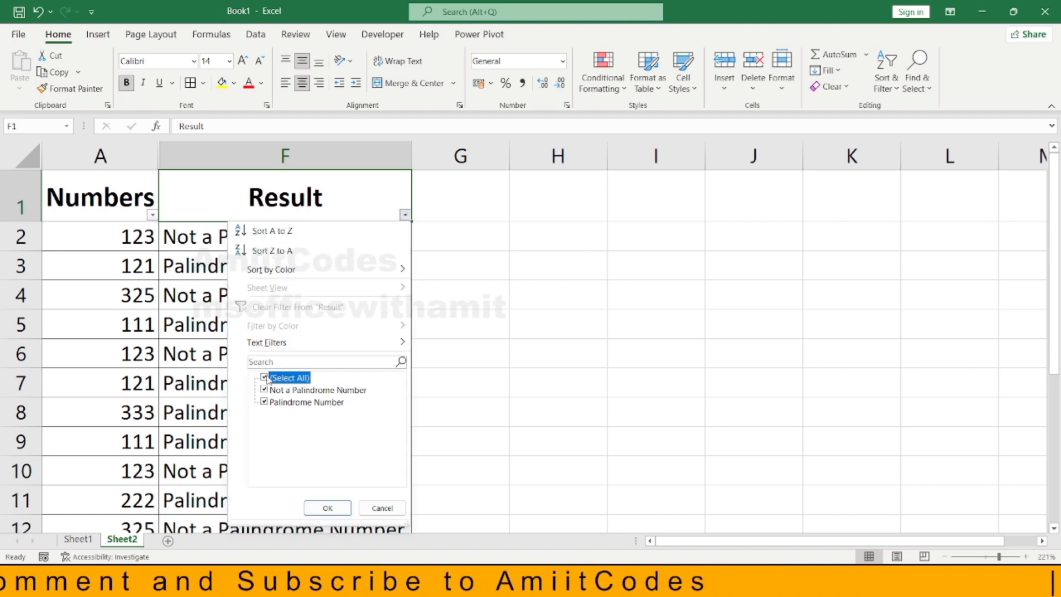
click(265, 402)
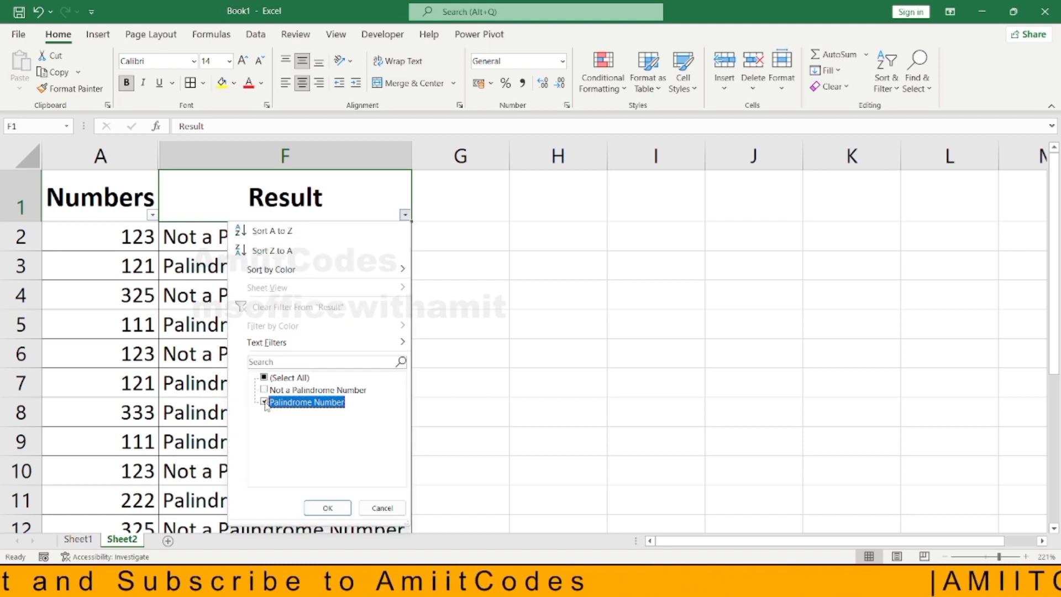
click(328, 508)
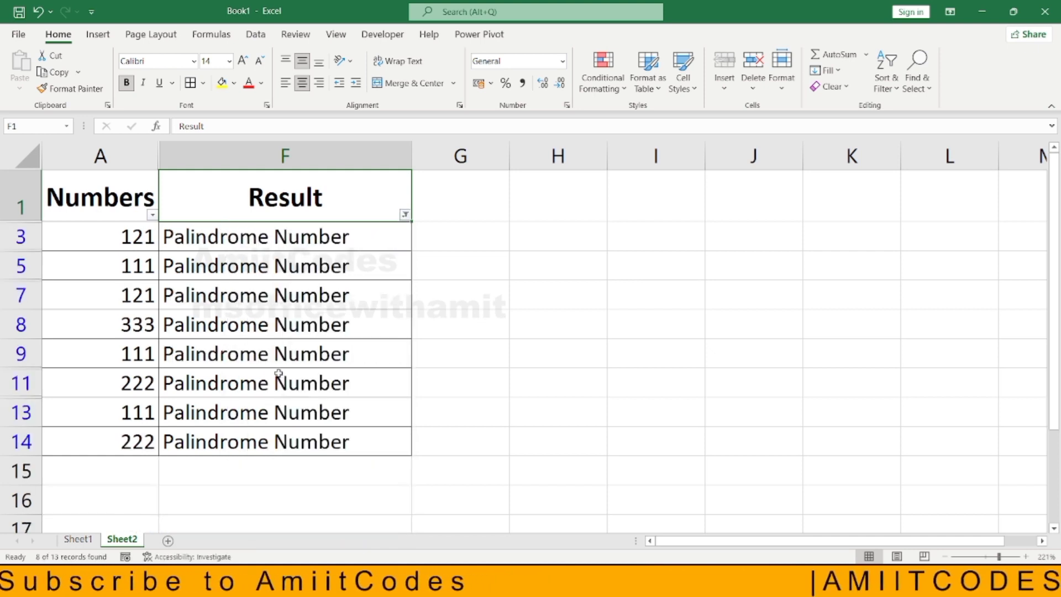
click(269, 334)
key(ctrl+a)
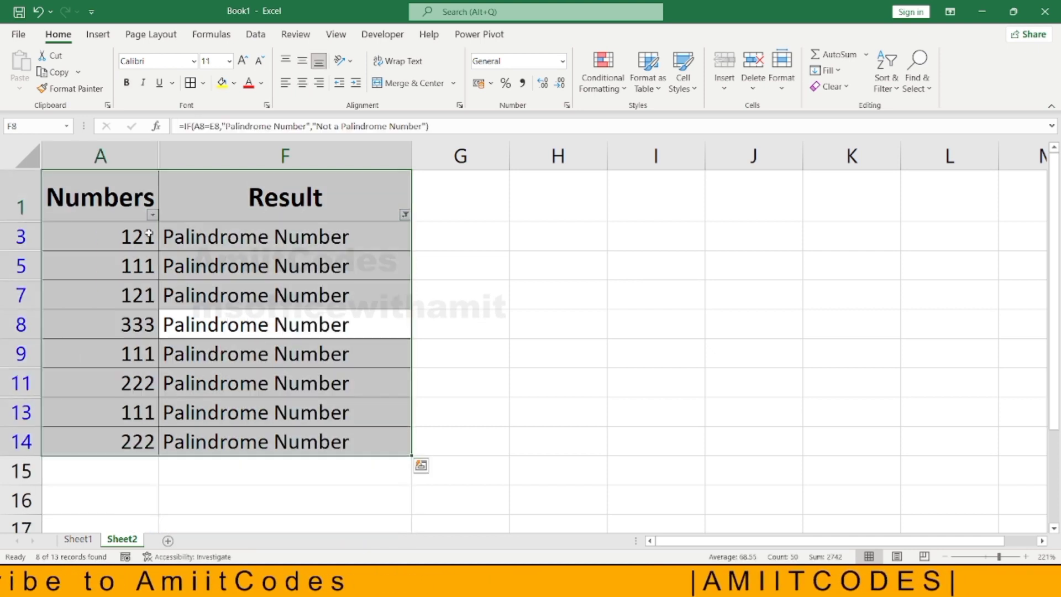
Apply the green Good cell style to the palindrome rows and switch off the filter
drag(149, 235, 310, 442)
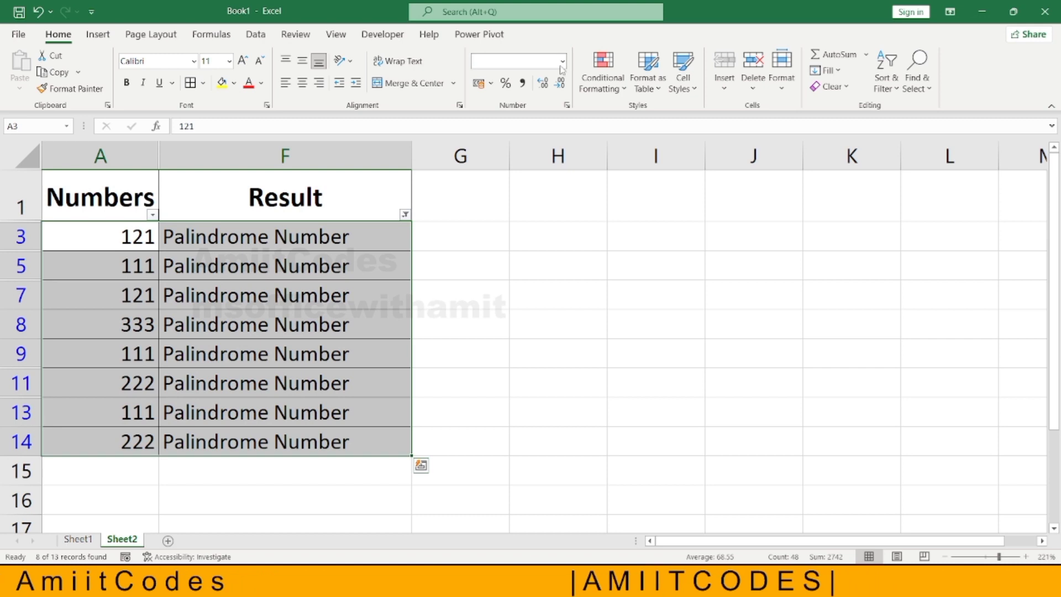
click(684, 83)
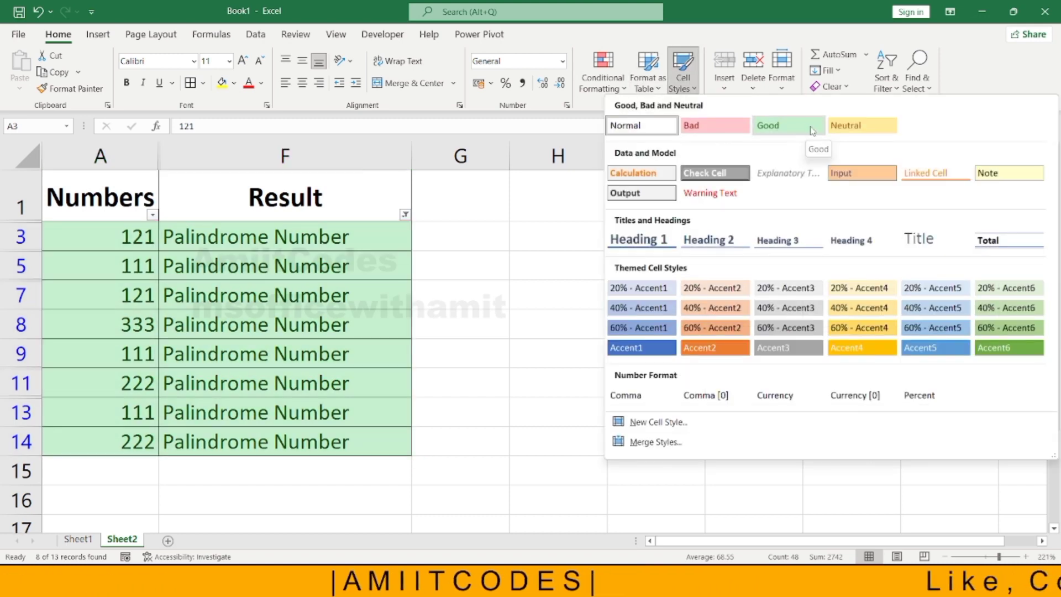
click(798, 129)
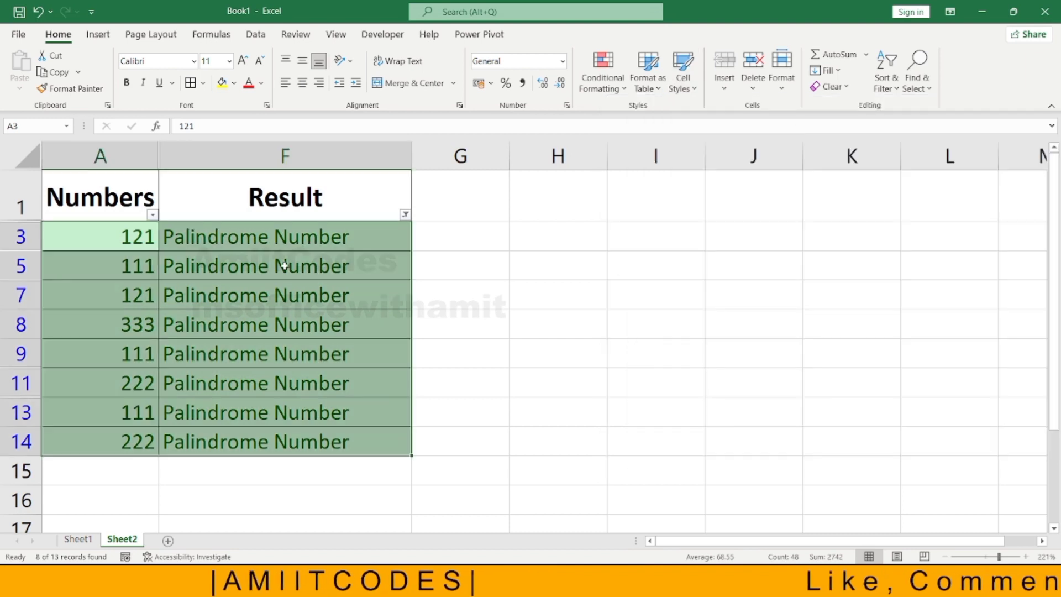
click(341, 226)
key(ctrl+shift+l)
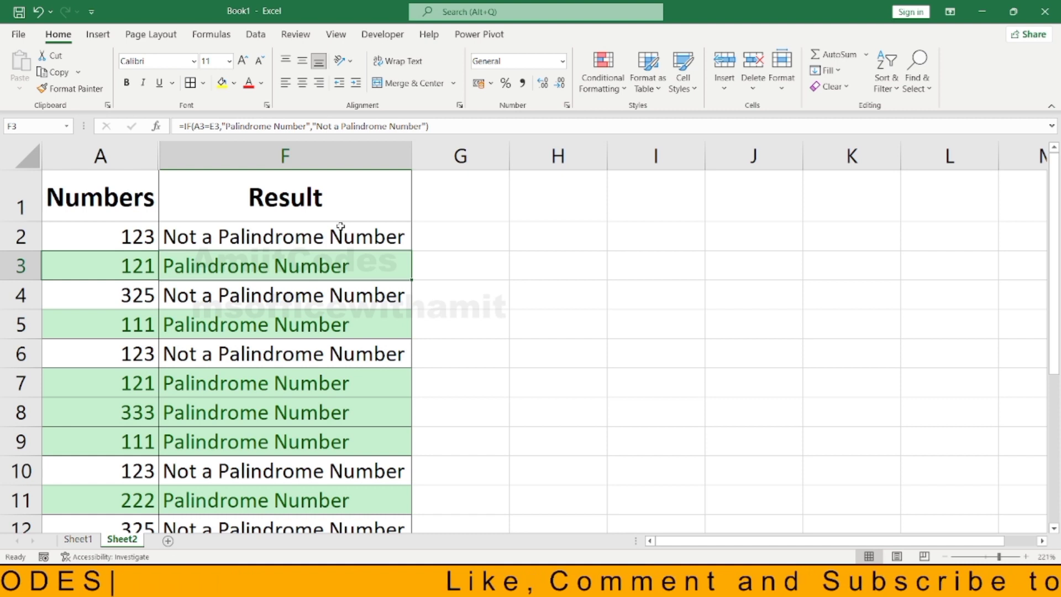
scroll(341, 226, down, 1)
scroll(341, 226, down, 2)
scroll(341, 226, up, 1)
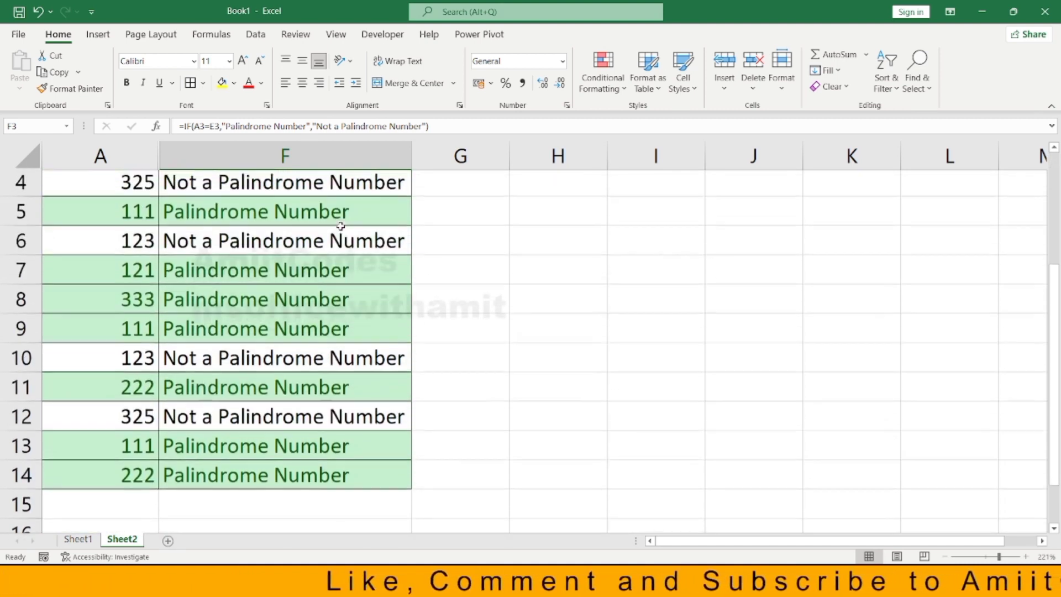
scroll(341, 226, up, 1)
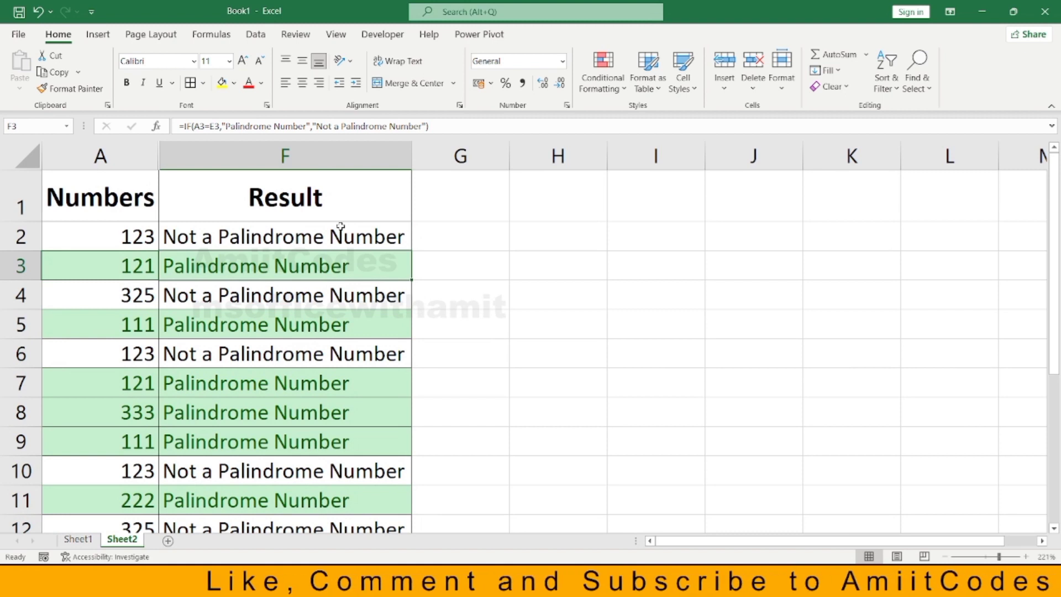